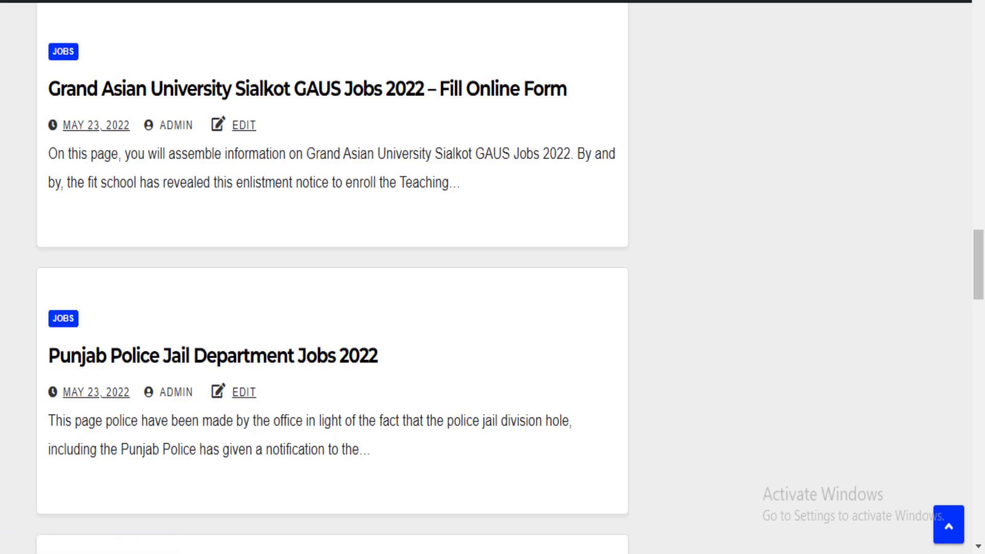
# In a new tab, paste the copied post URL into the address bar and search it on Google
pyautogui.hotkey('ctrl', 't')
pyautogui.rightClick(319, 0)
pyautogui.click(395, 113)
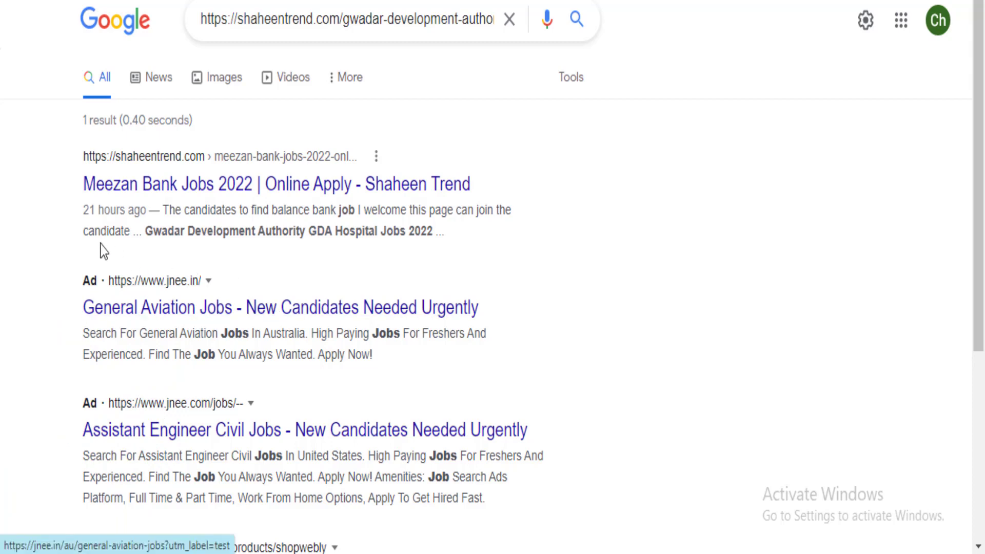
# Search Google for 'google cloud console' in a new tab and open the jobonetwo project dashboard
pyautogui.scroll(-2, 153, 236)
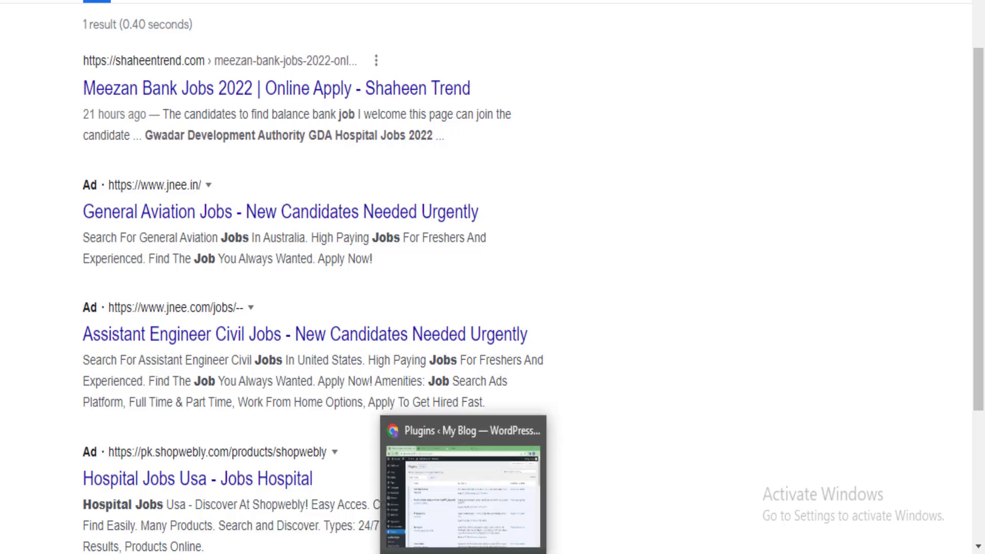
pyautogui.click(651, 487)
pyautogui.moveTo(79, 200)
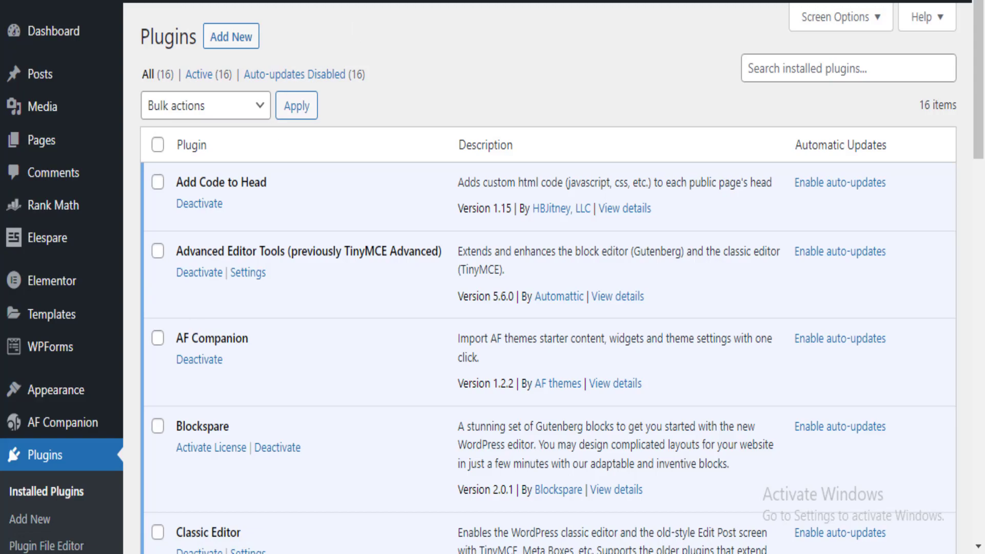
pyautogui.hotkey('ctrl', 't')
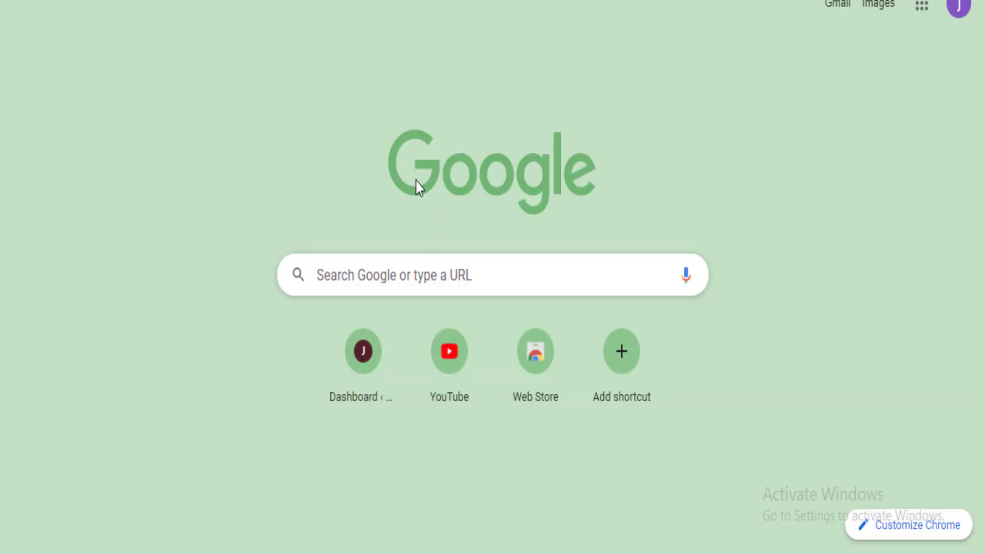
pyautogui.click(381, 284)
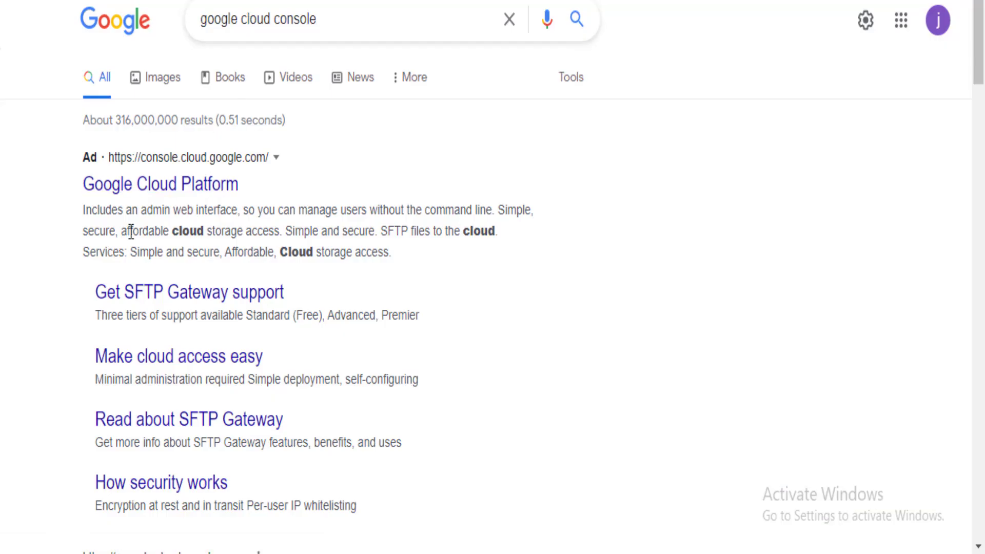
pyautogui.scroll(-3, 128, 231)
pyautogui.scroll(-4, 111, 216)
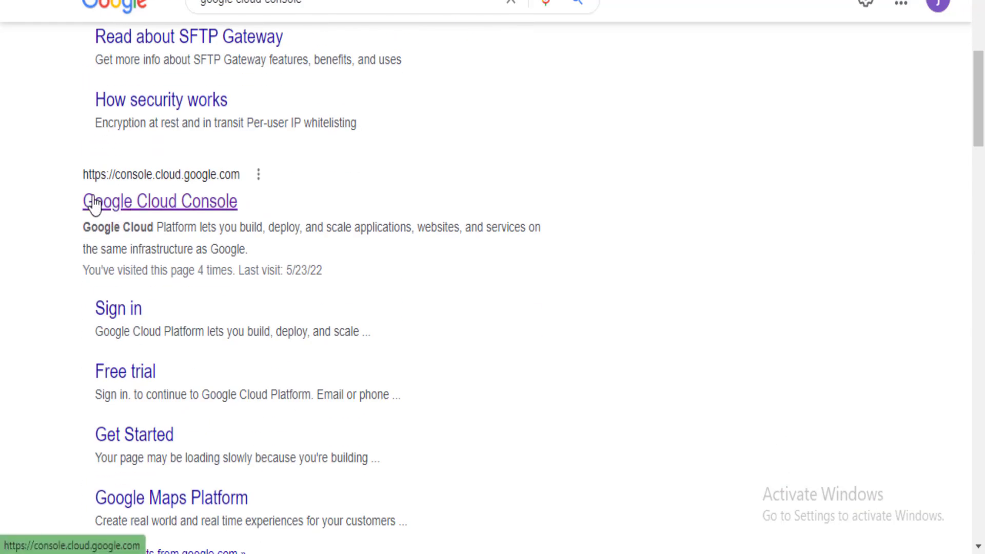
pyautogui.click(101, 206)
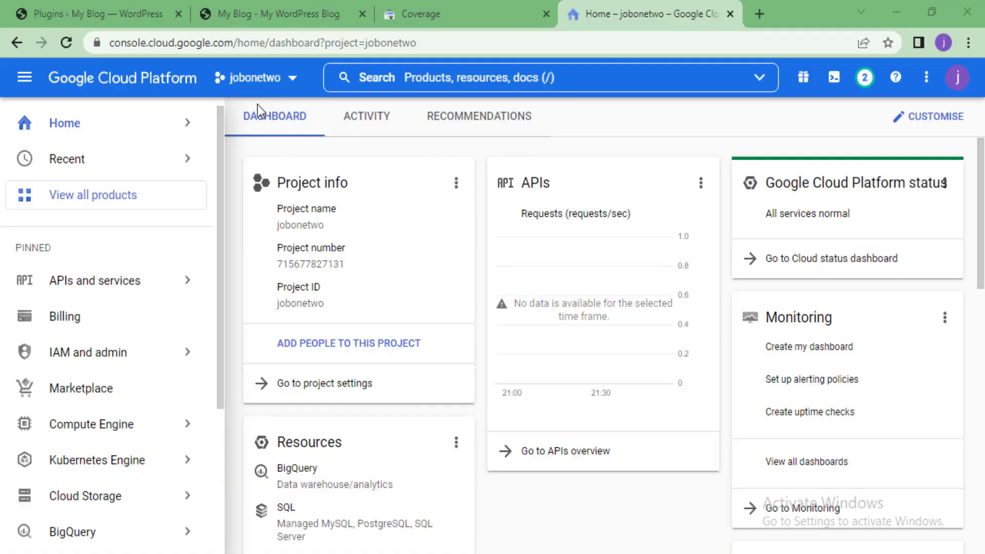
# Open the New Project form from the project selector and check the blog's domain name
pyautogui.click(277, 80)
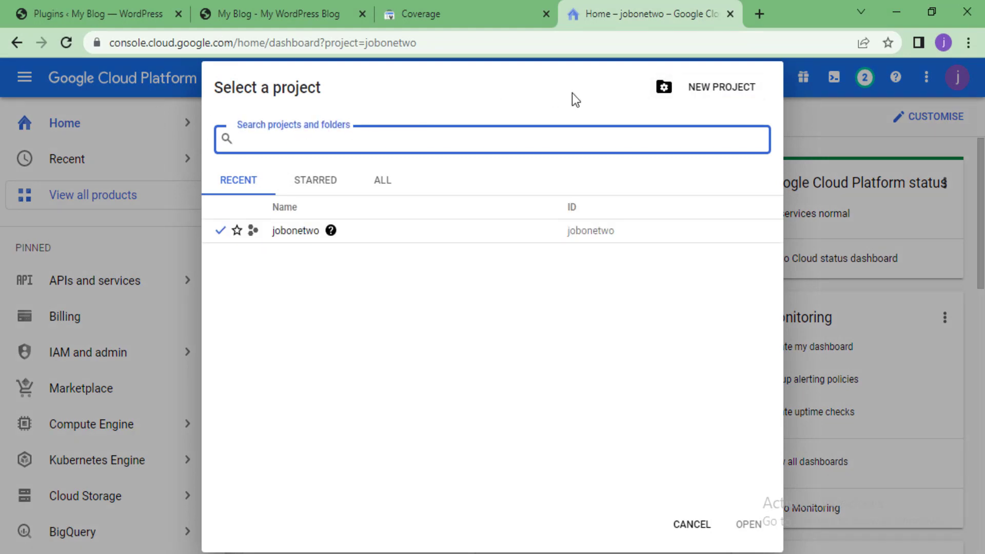
pyautogui.click(702, 95)
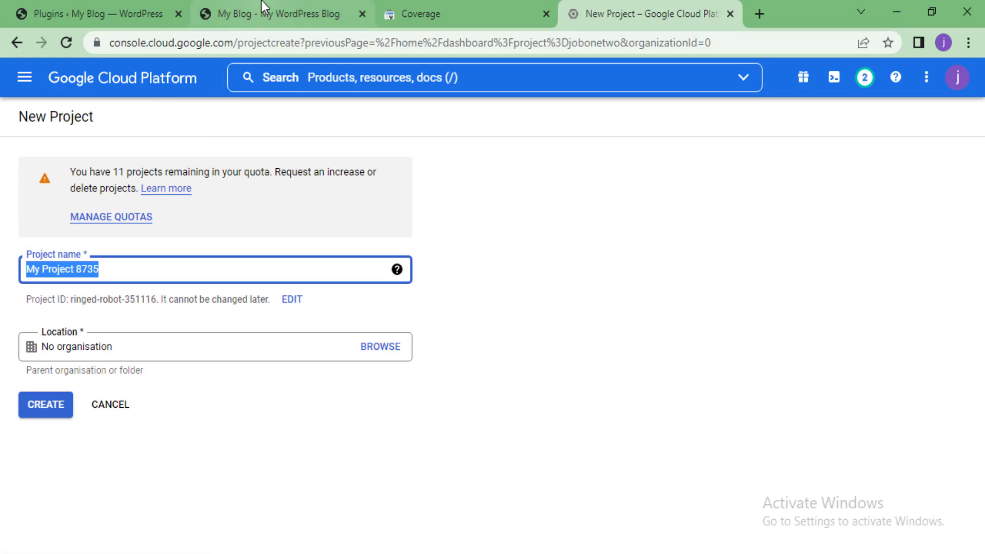
pyautogui.click(206, 14)
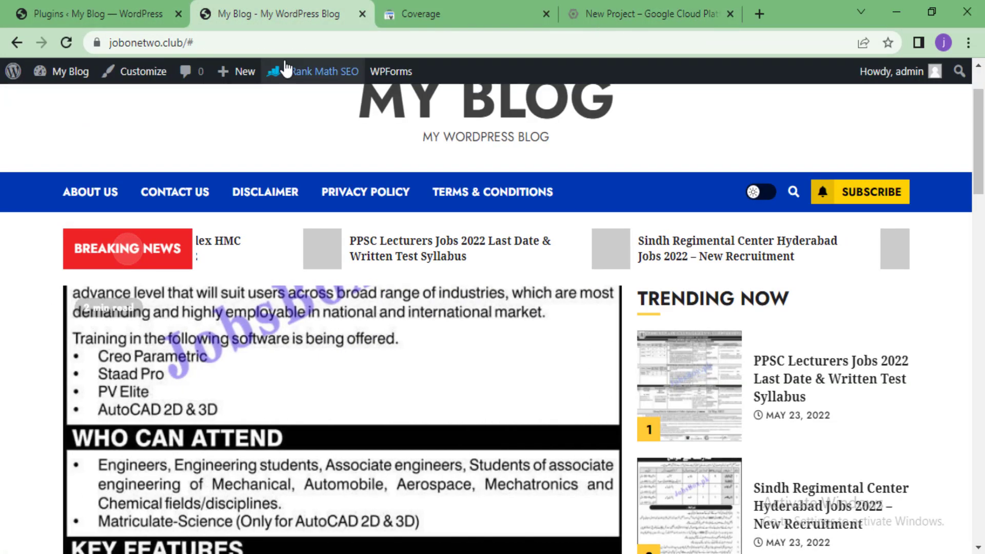
pyautogui.scroll(2, 385, 79)
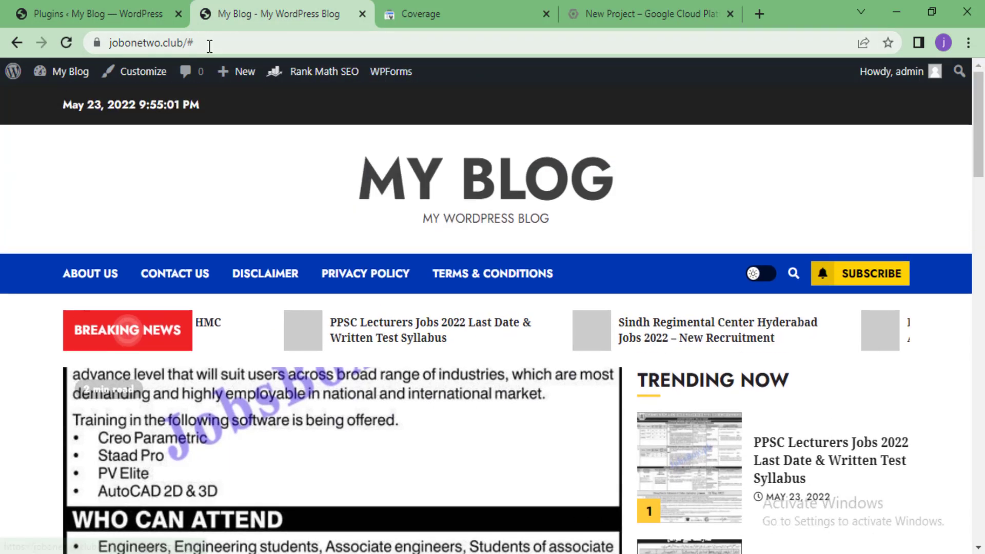
pyautogui.click(160, 42)
pyautogui.click(153, 43)
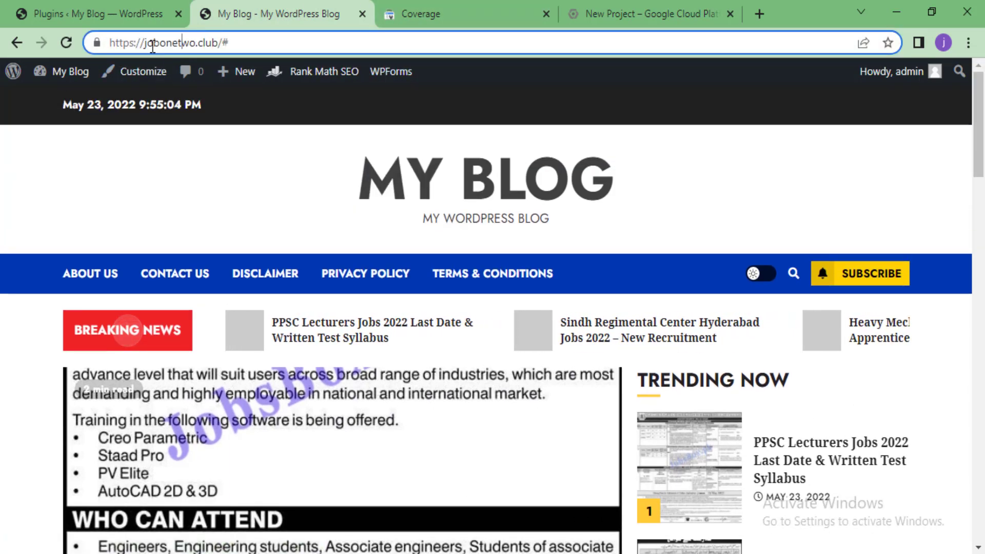
# Replace the default project name with jobs1 and create the project
pyautogui.click(615, 14)
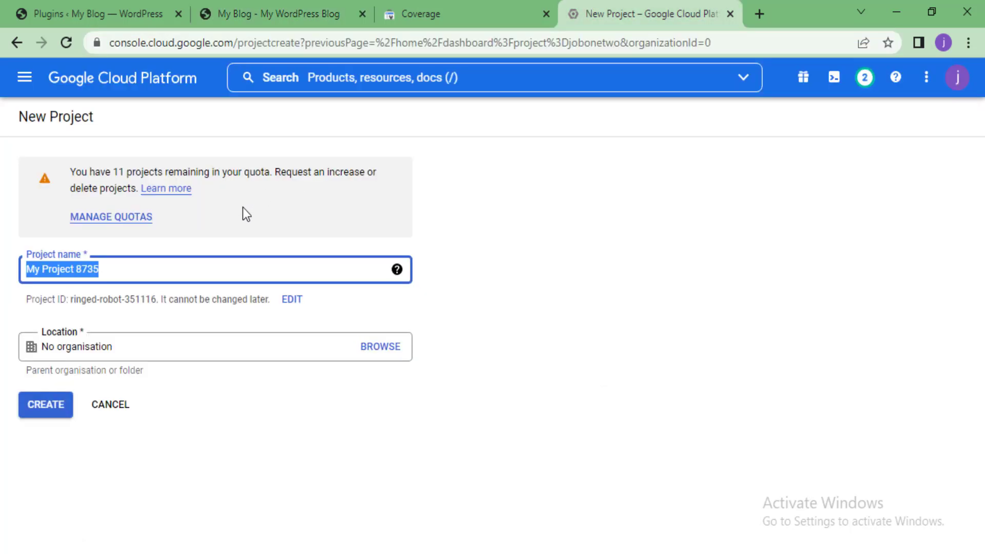
pyautogui.press('BackSpace')
pyautogui.write('job')
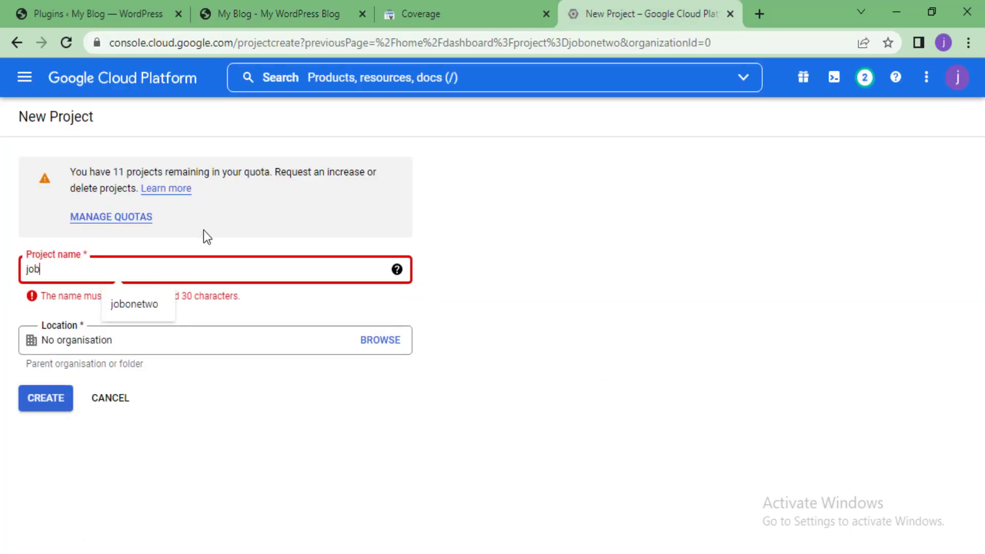
pyautogui.write('s1')
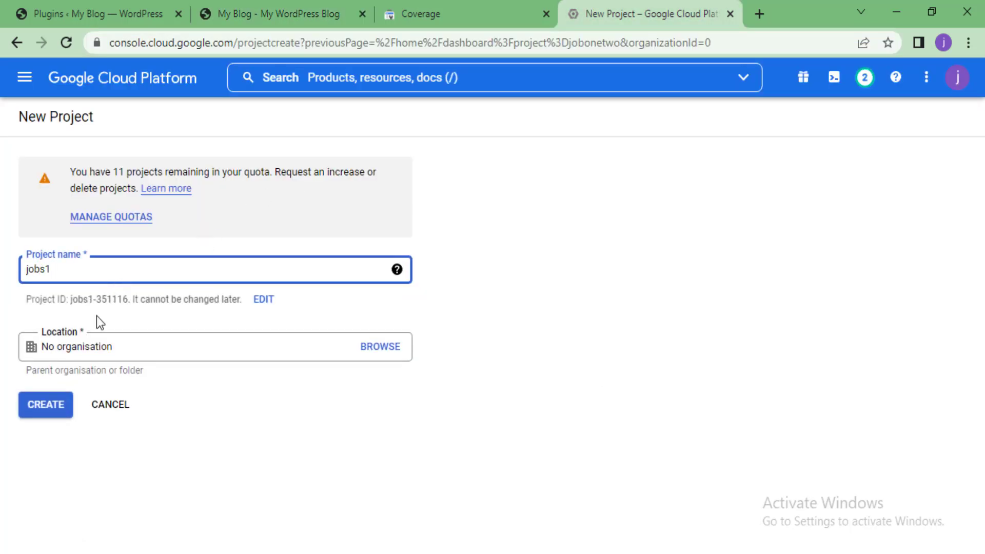
pyautogui.click(37, 419)
pyautogui.moveTo(92, 354)
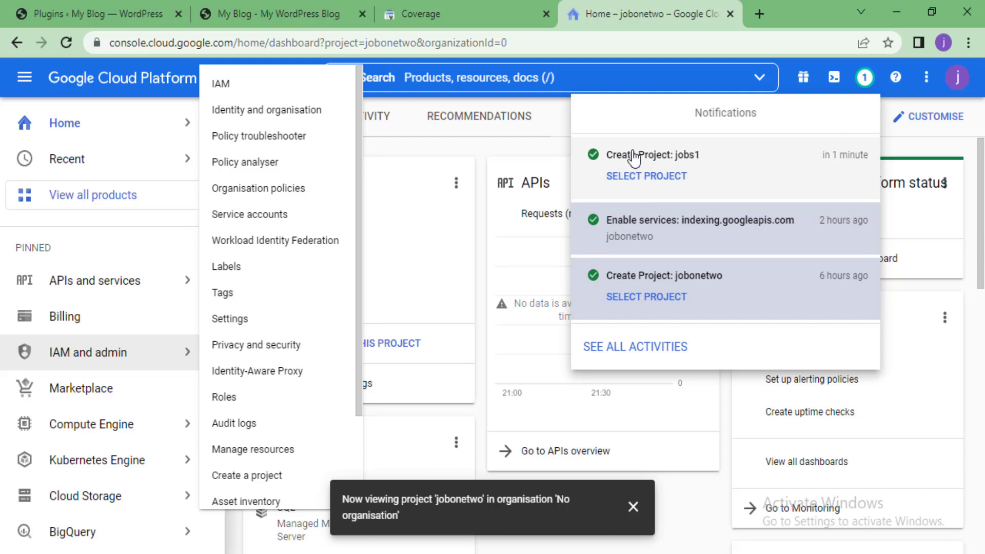
# Select the jobs1 project from notifications, dismiss the notices, and go to IAM & Admin > Service accounts
pyautogui.click(621, 179)
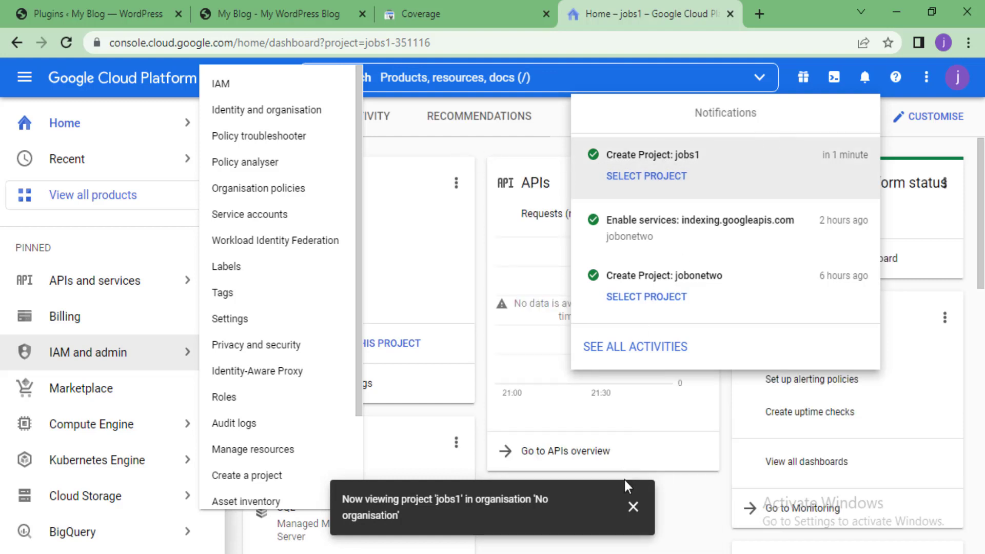
pyautogui.click(633, 507)
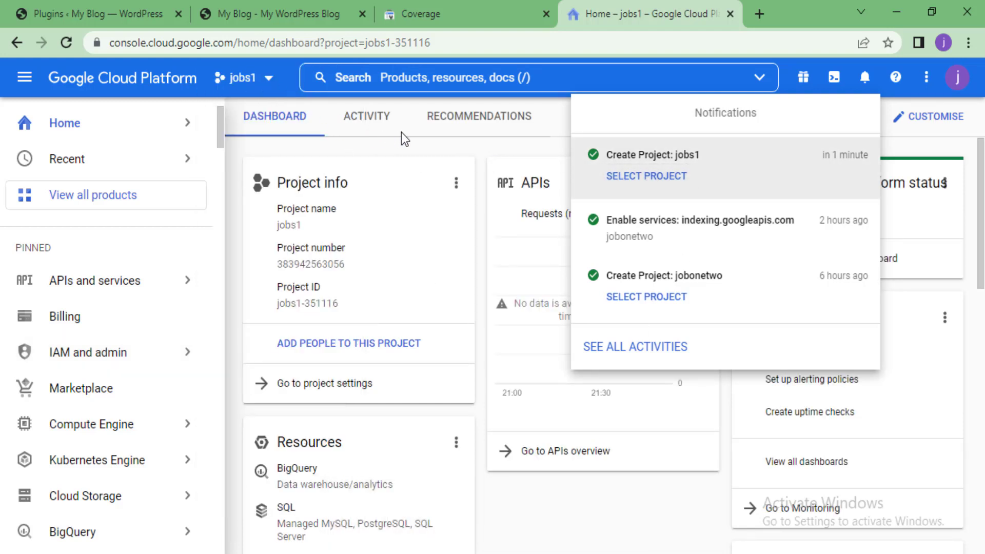
pyautogui.click(416, 137)
pyautogui.moveTo(147, 297)
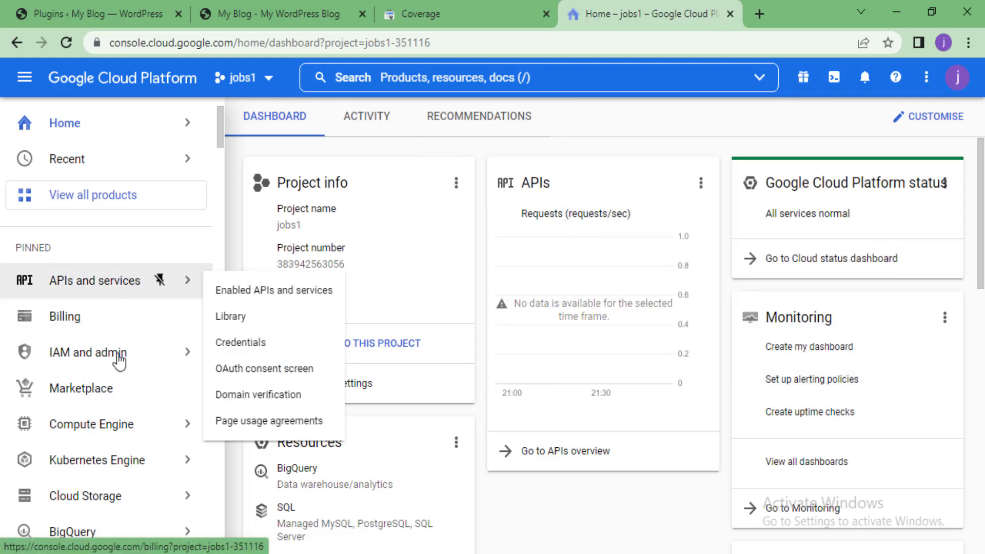
pyautogui.moveTo(124, 353)
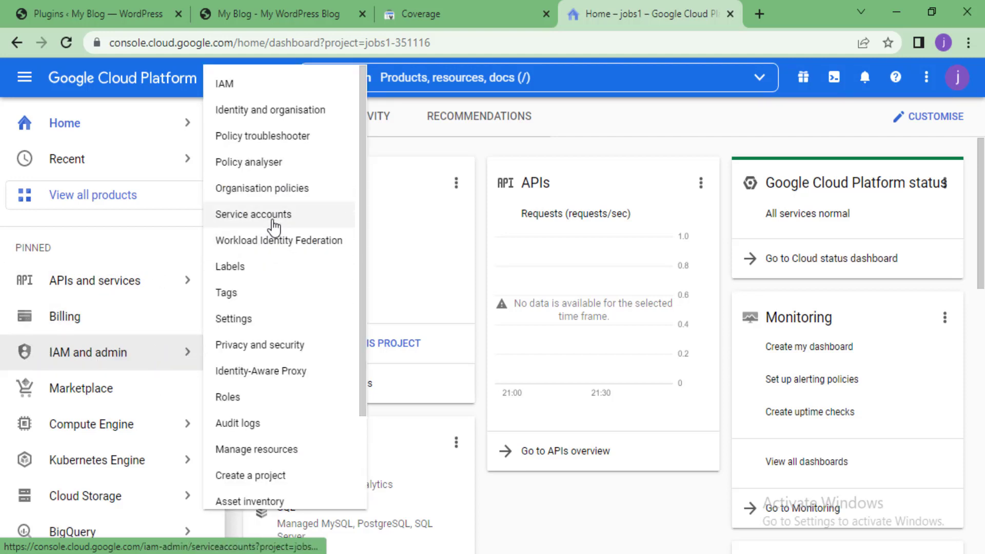
pyautogui.click(272, 217)
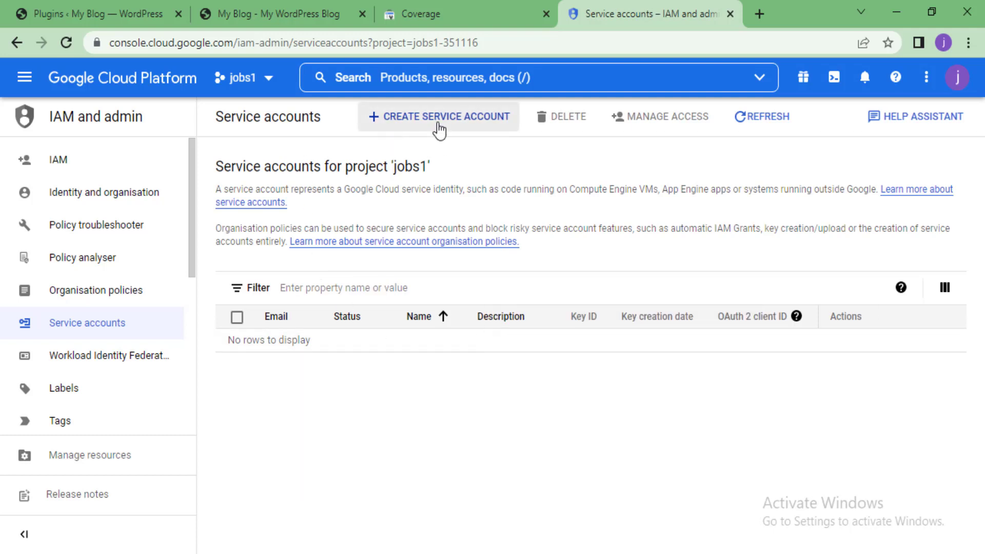
# Enter service account name jobs1 and description 'all about jobs', then create and continue
pyautogui.click(439, 118)
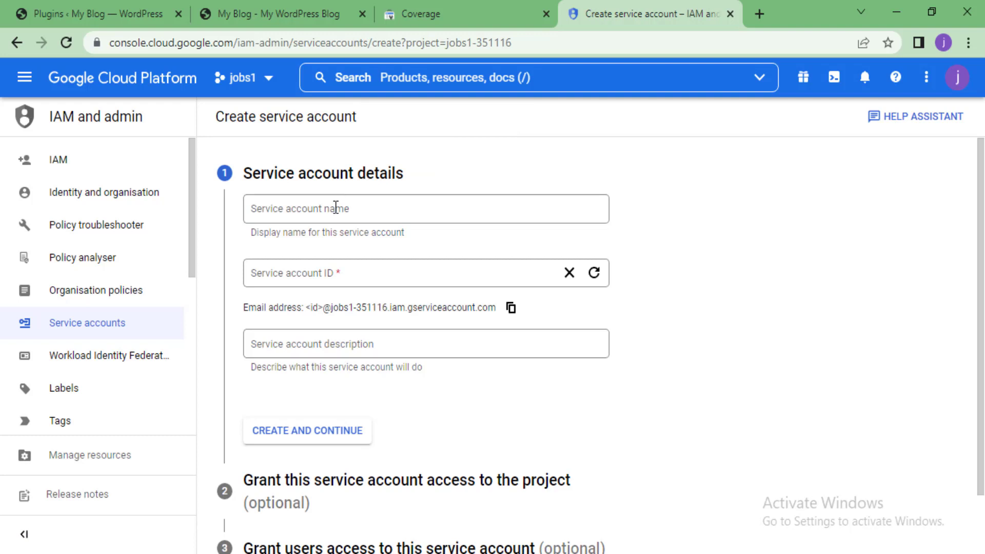
pyautogui.click(336, 207)
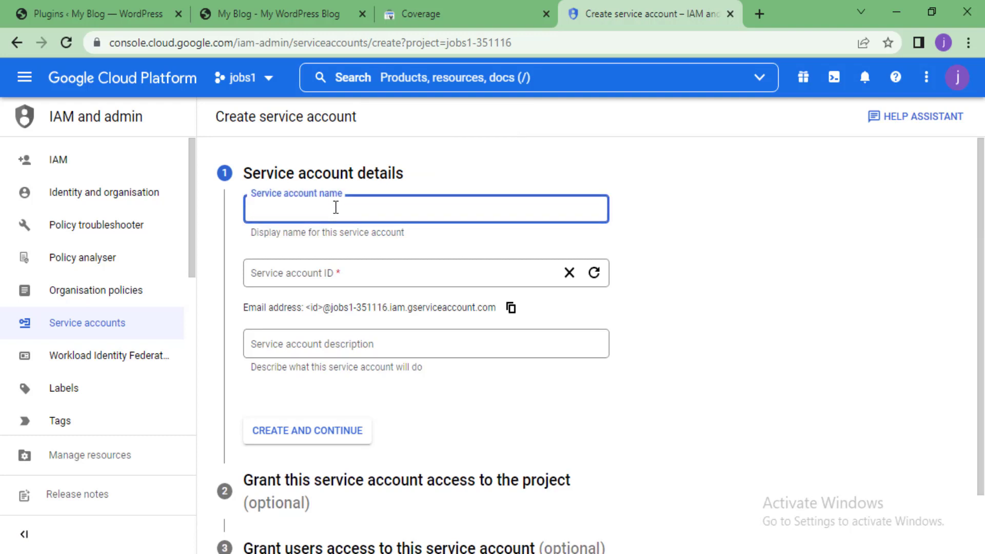
pyautogui.write('jobs1')
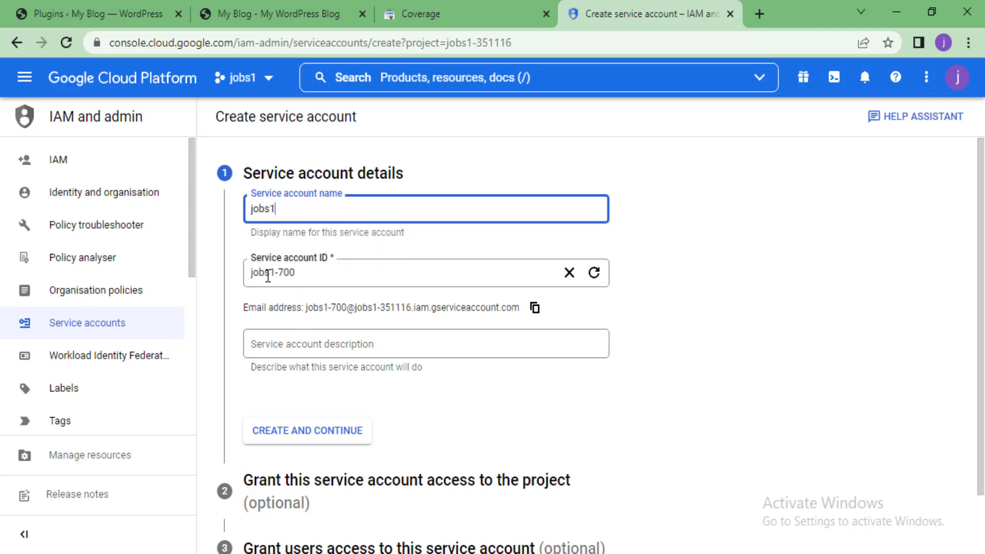
pyautogui.scroll(-2, 306, 332)
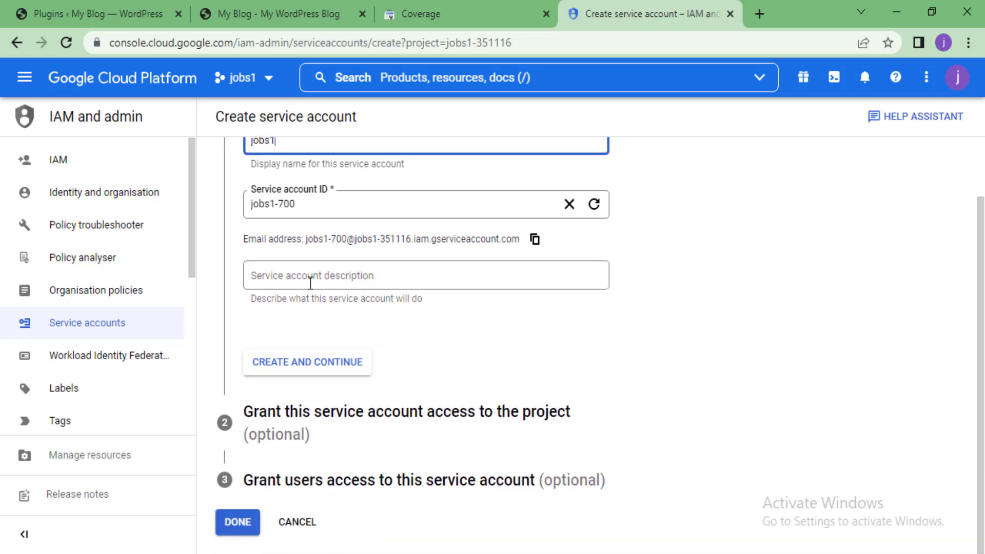
pyautogui.click(309, 278)
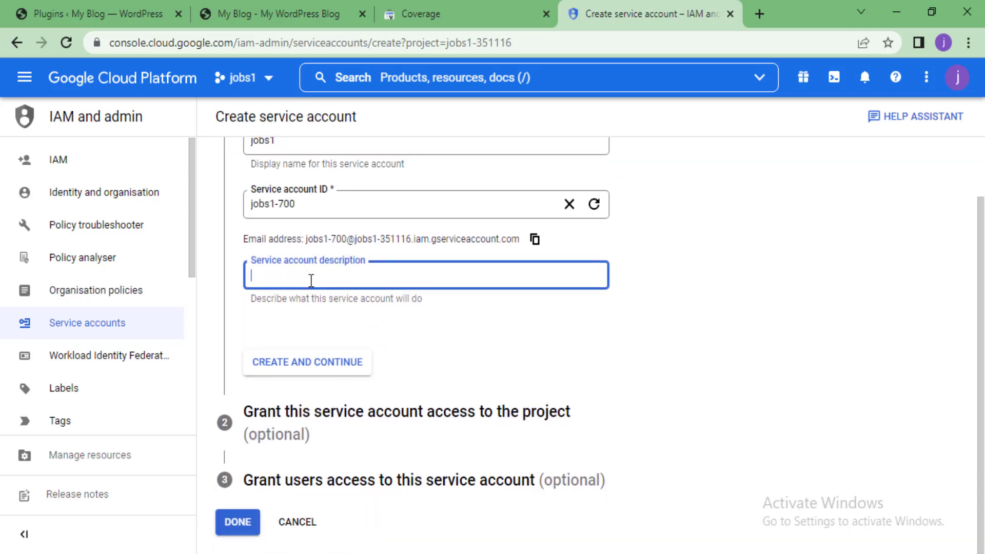
pyautogui.write('all about')
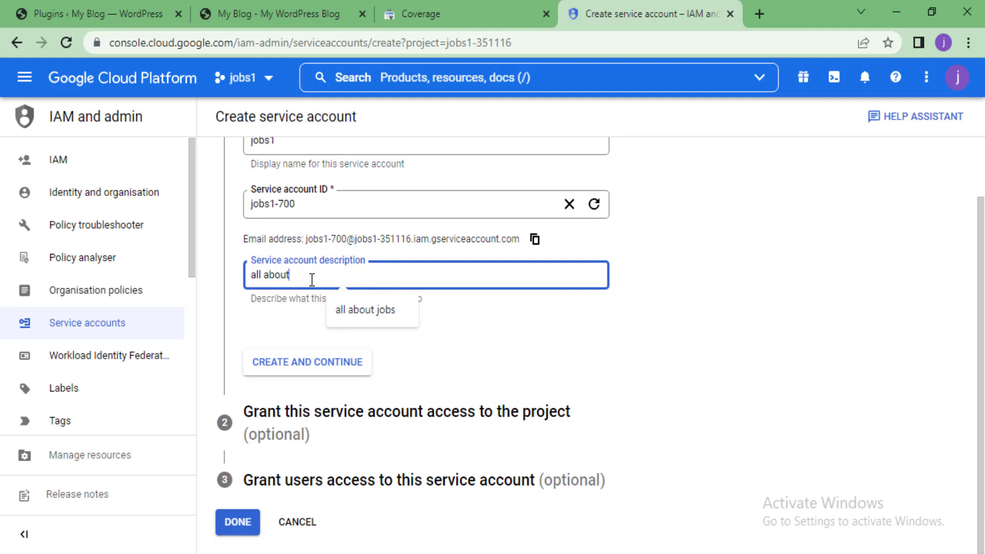
pyautogui.press('Down')
pyautogui.press('Return')
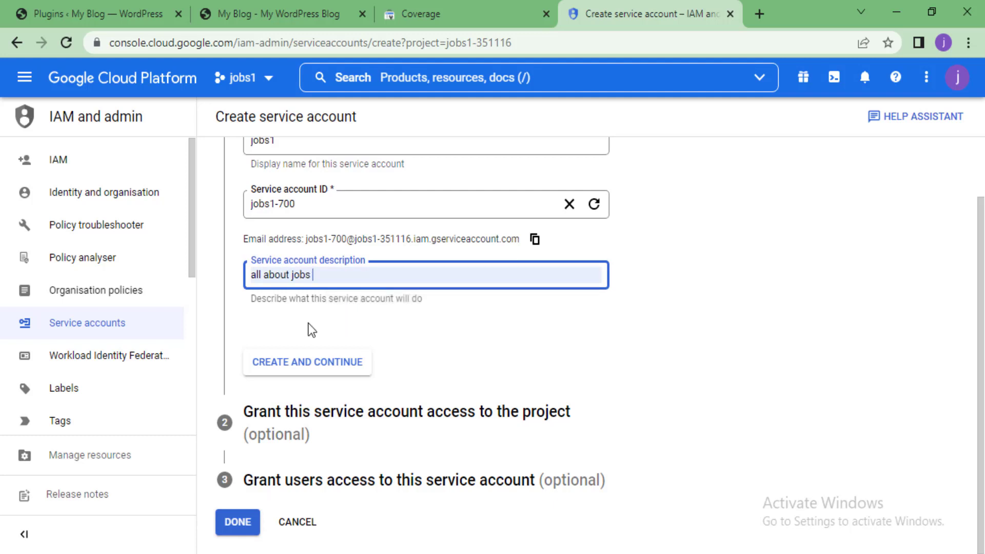
pyautogui.scroll(1, 311, 331)
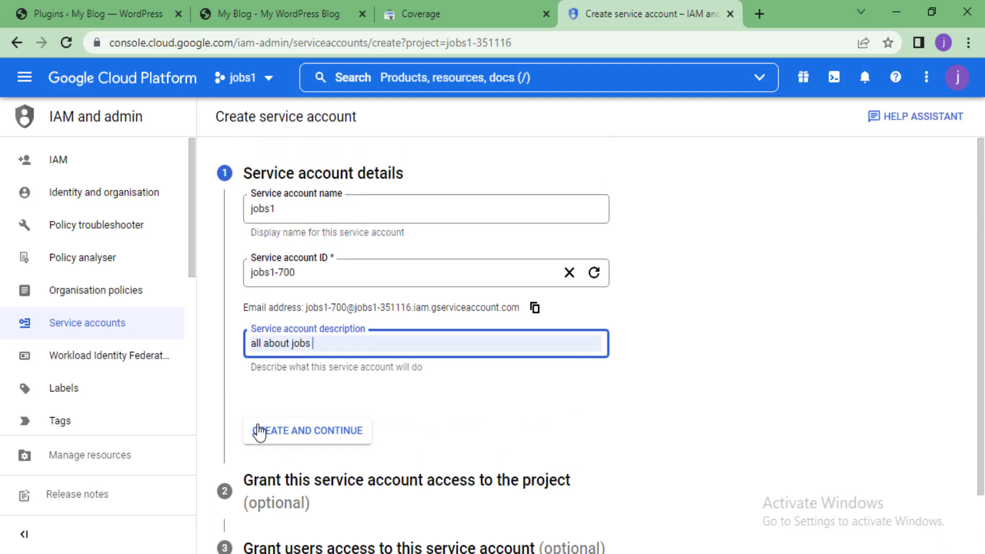
pyautogui.click(283, 436)
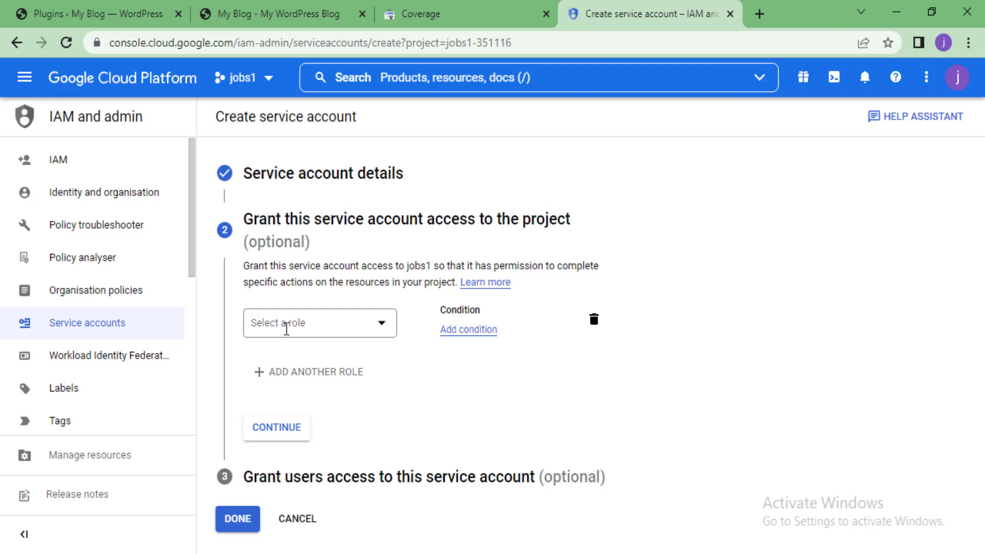
# Grant the service account the Basic > Owner role, continue, and finish with Done
pyautogui.click(385, 325)
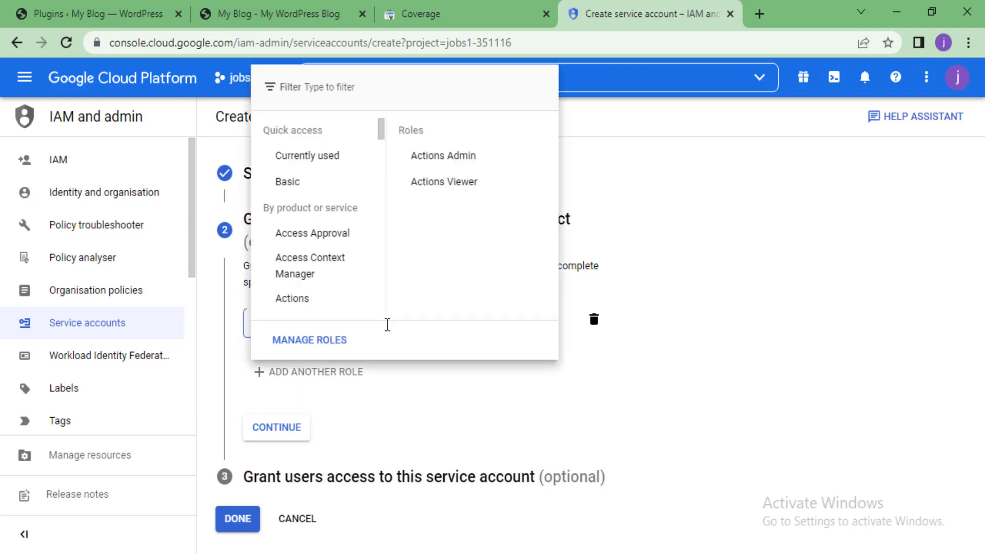
pyautogui.moveTo(323, 183)
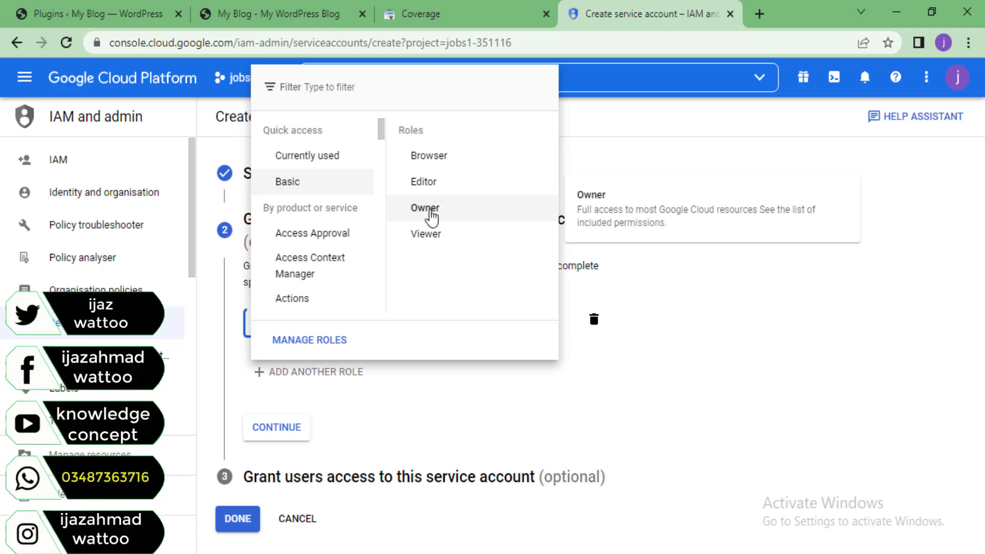
pyautogui.click(430, 210)
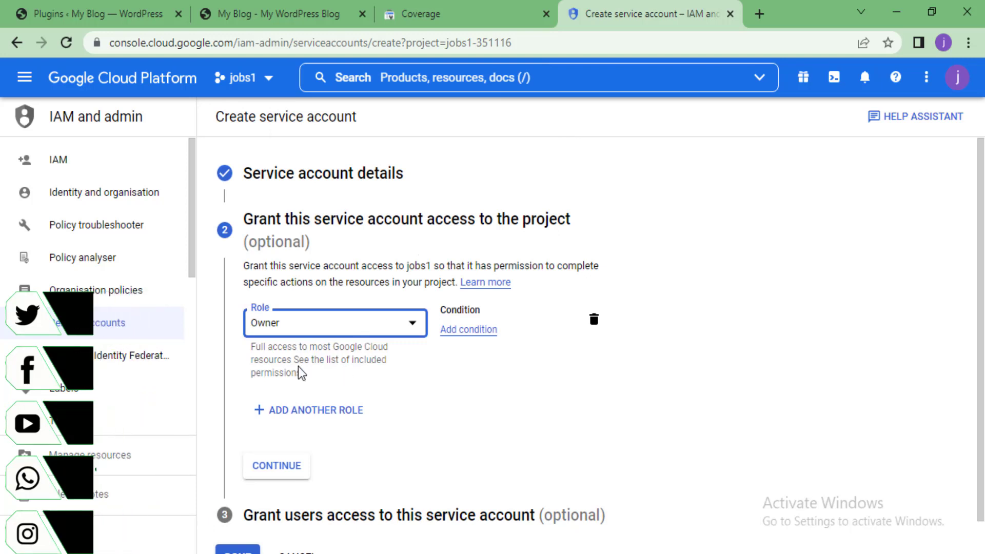
pyautogui.scroll(-1, 300, 380)
pyautogui.click(277, 431)
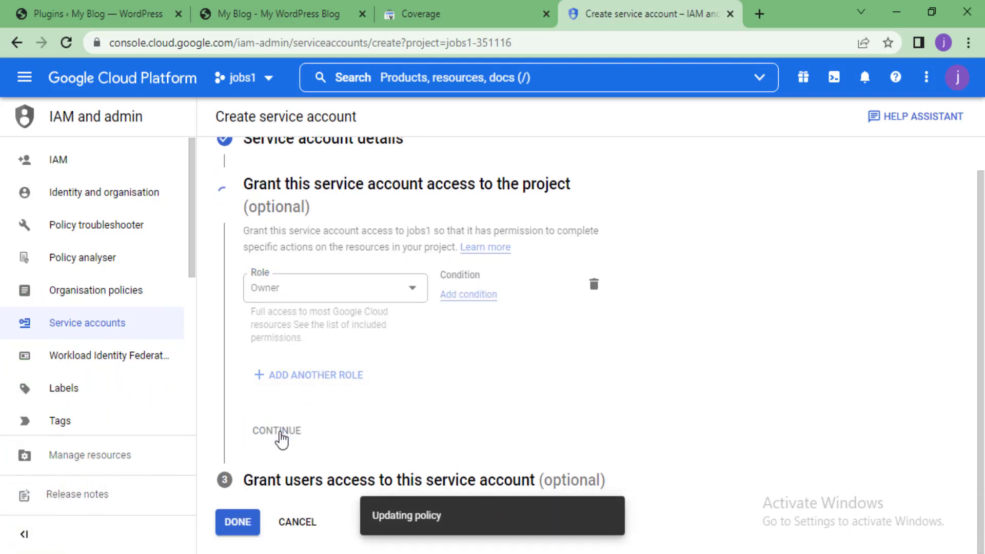
pyautogui.scroll(1, 277, 270)
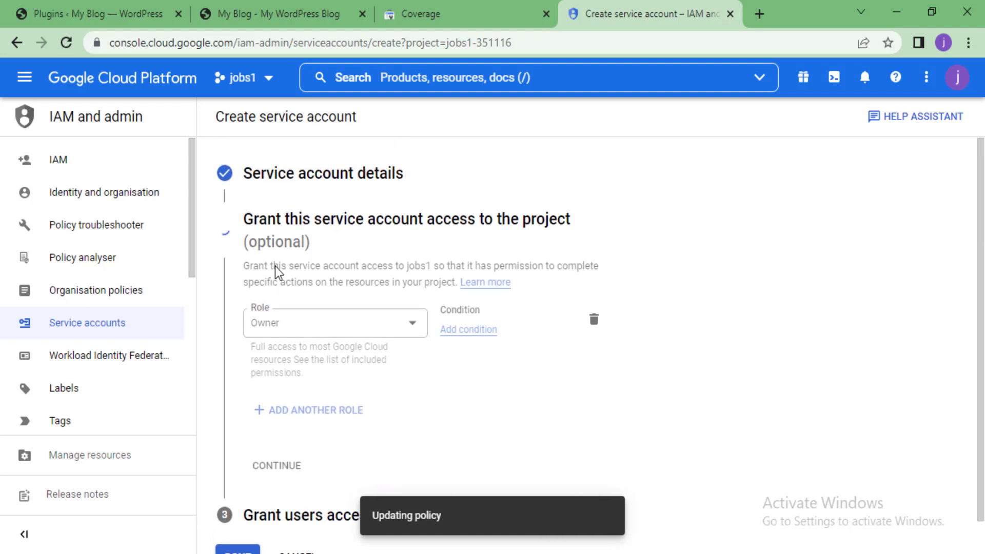
pyautogui.scroll(-1, 277, 270)
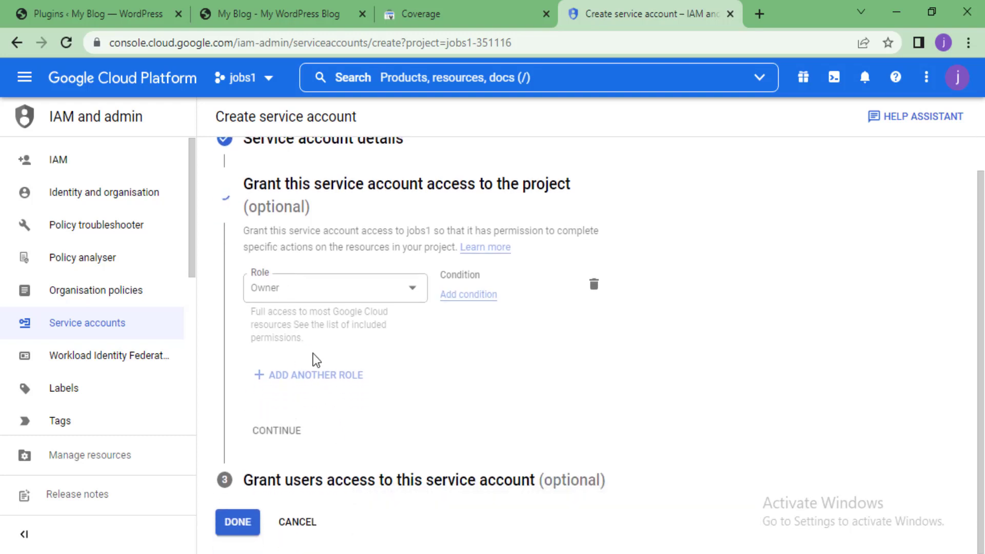
pyautogui.scroll(2, 314, 359)
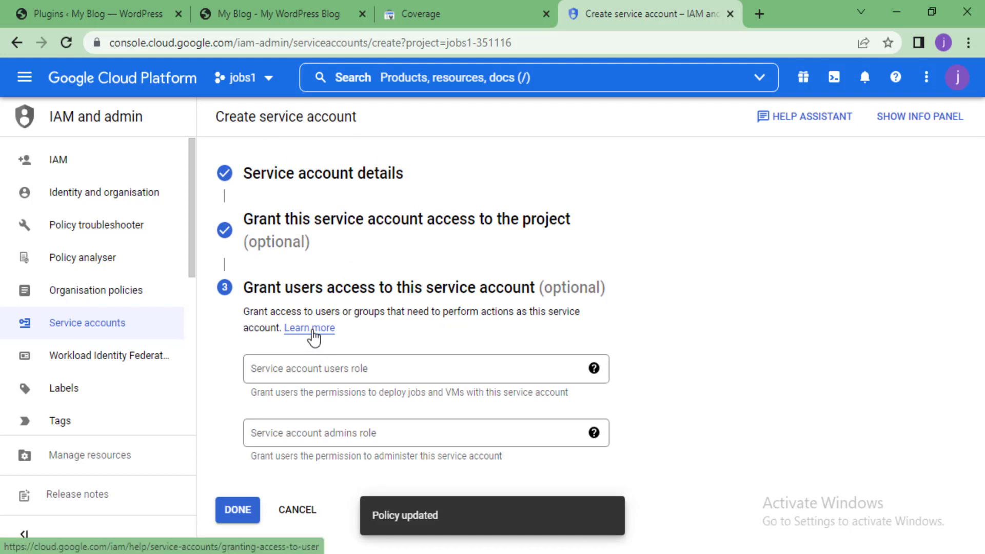
pyautogui.click(239, 510)
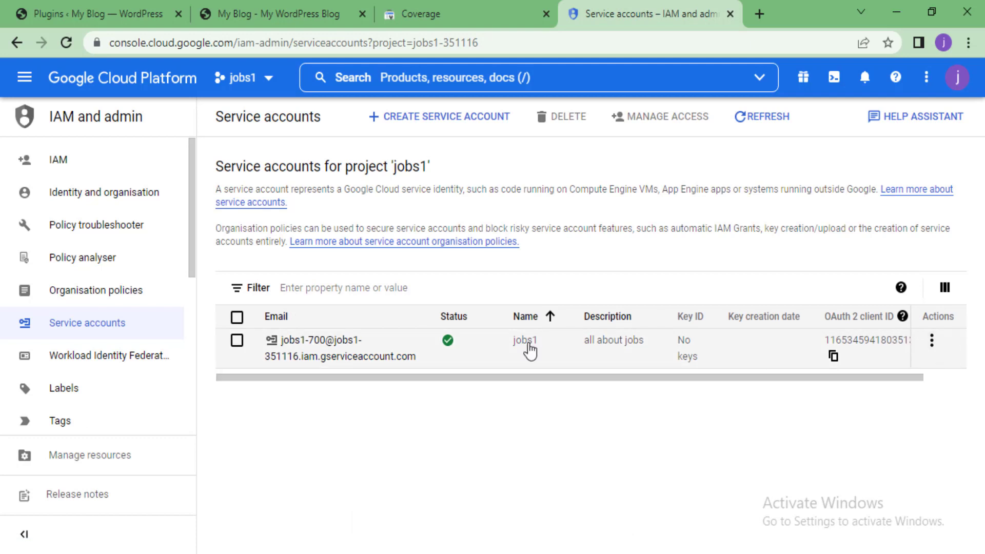
# Through Manage keys, create a new JSON private key for jobs1 and download the key file
pyautogui.click(931, 341)
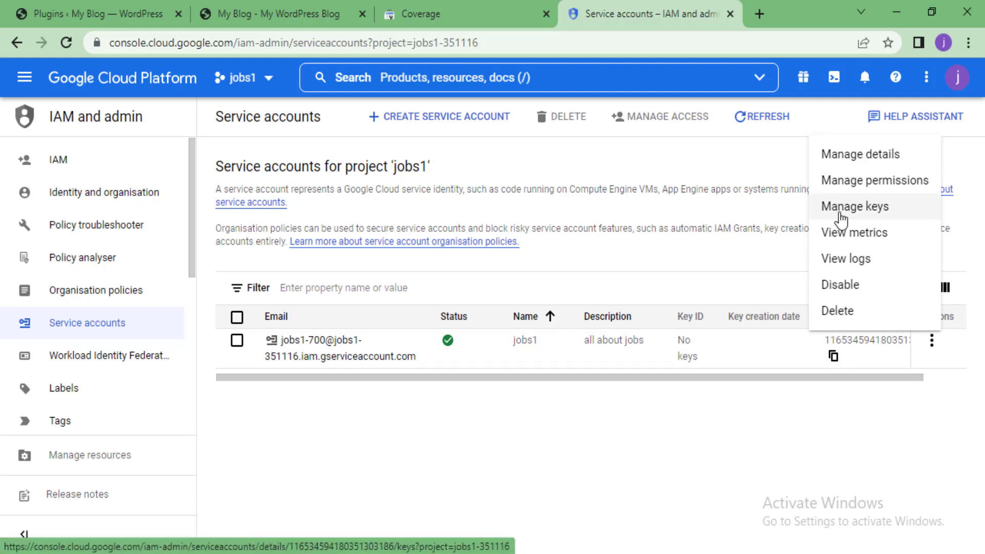
pyautogui.click(841, 208)
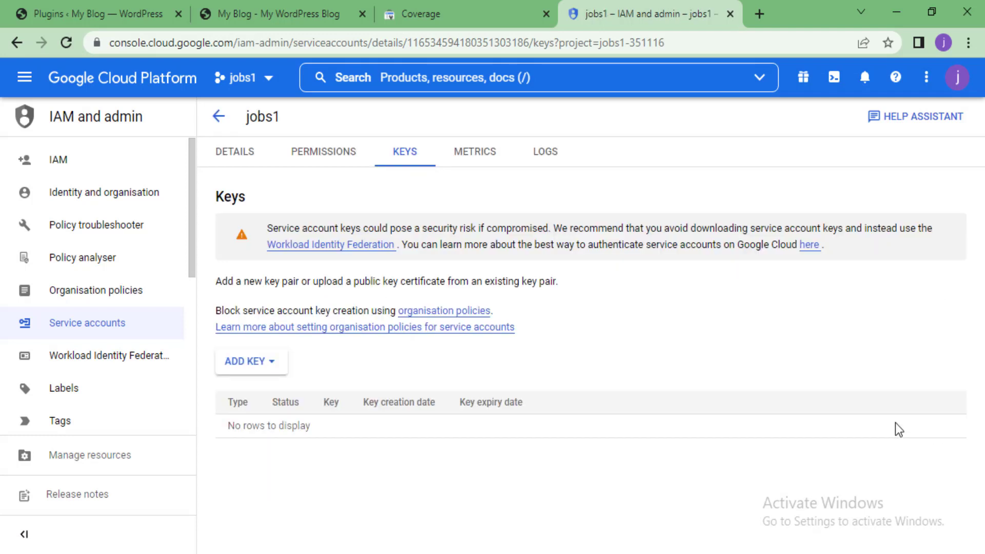
pyautogui.click(258, 365)
pyautogui.click(269, 394)
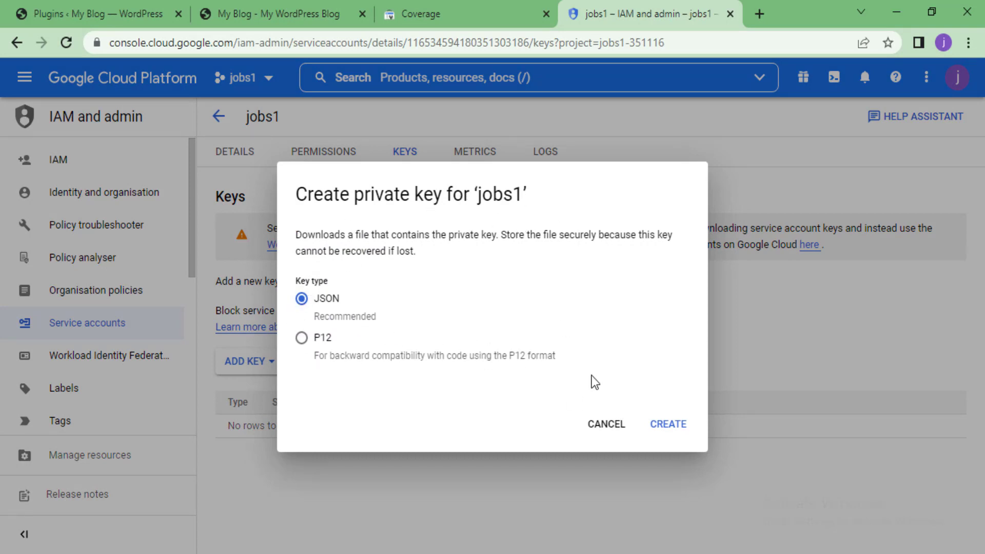
pyautogui.click(673, 430)
pyautogui.click(656, 418)
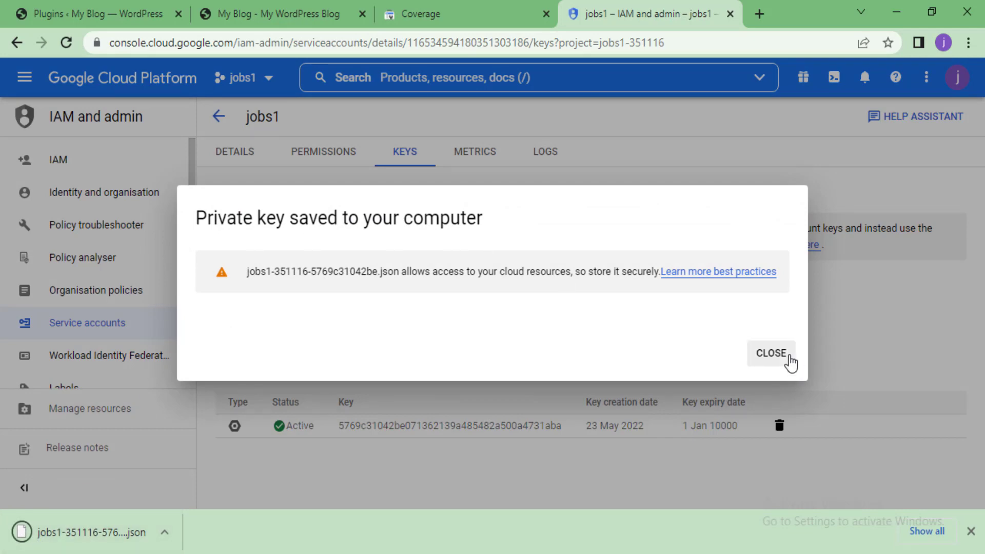
pyautogui.click(771, 353)
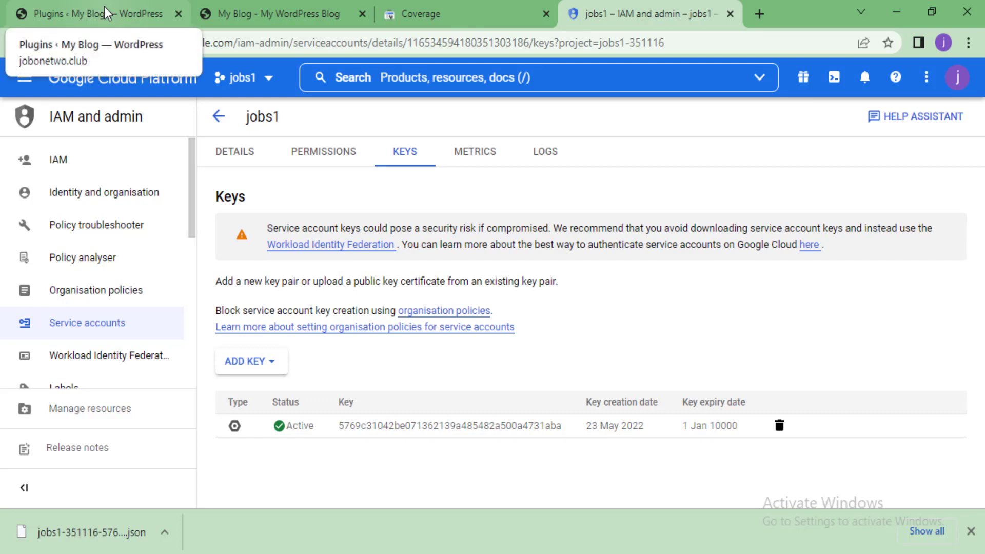
# Return to the WordPress plugins tab and dismiss the downloads notice
pyautogui.click(103, 7)
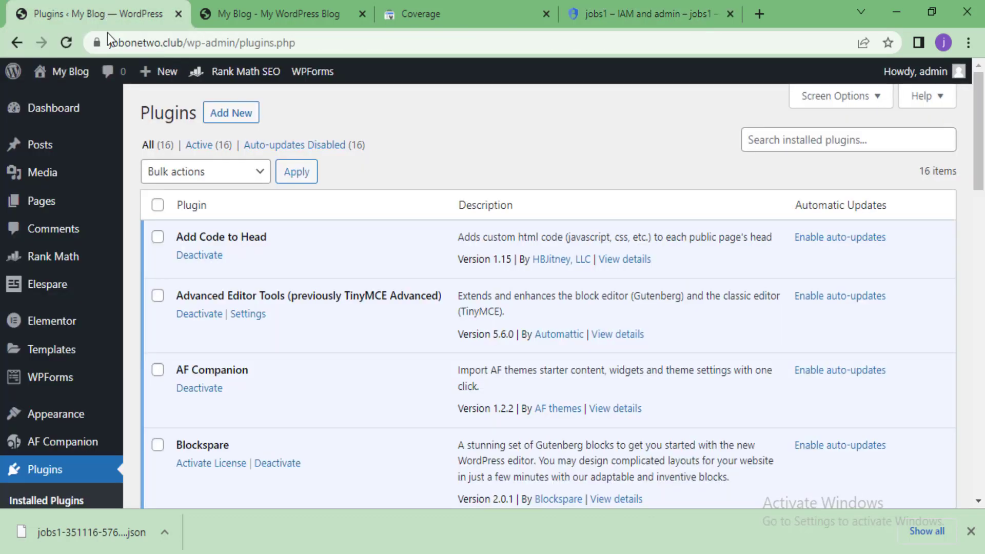
pyautogui.click(971, 531)
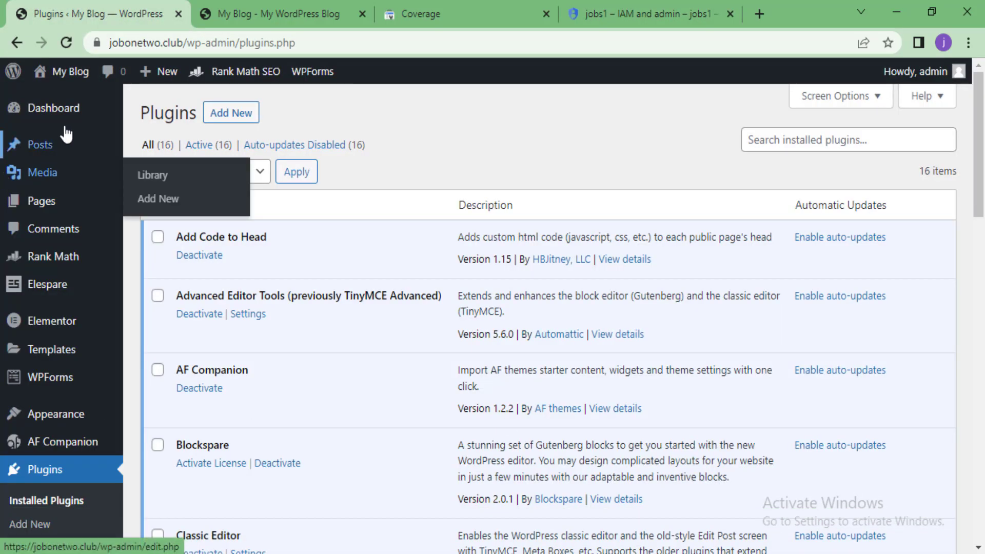
pyautogui.moveTo(4, 208)
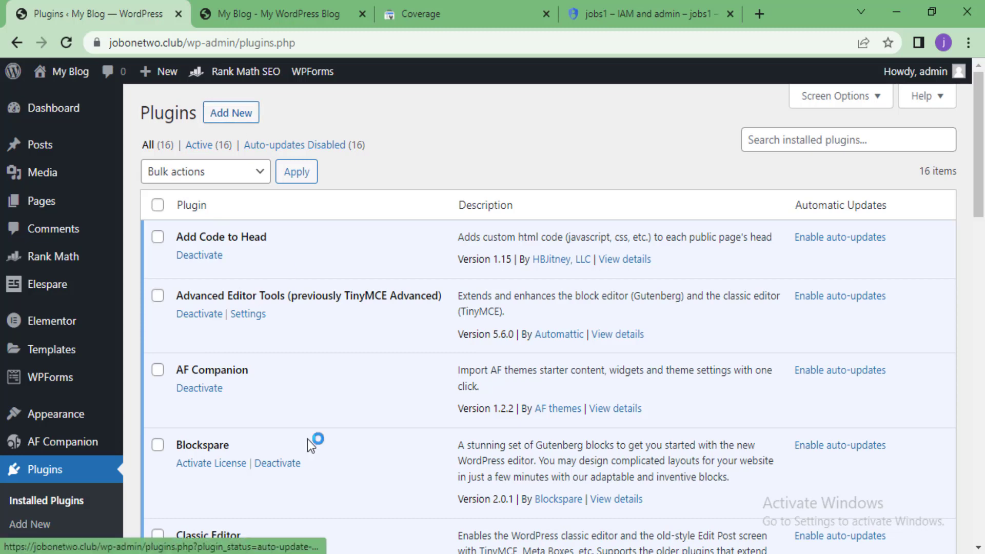
pyautogui.scroll(-3, 310, 458)
pyautogui.scroll(3, 242, 220)
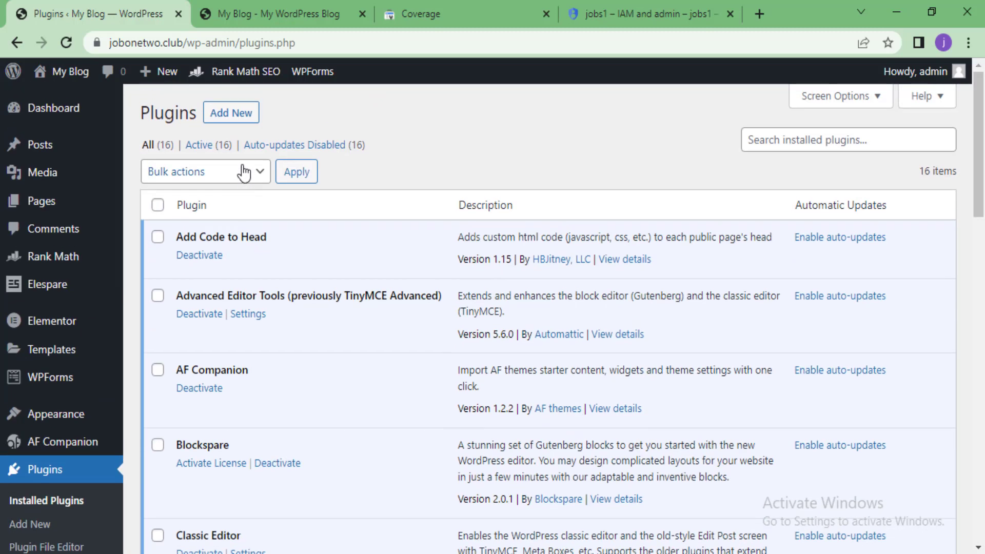
# Search the Add New plugins page for 'ra' to look for Rank Math's plugin
pyautogui.click(250, 114)
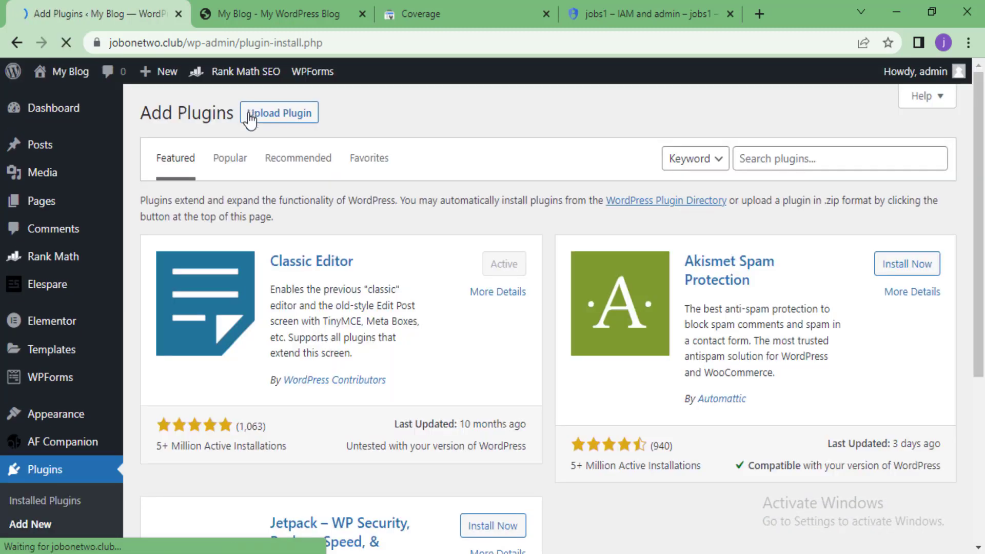
pyautogui.click(807, 166)
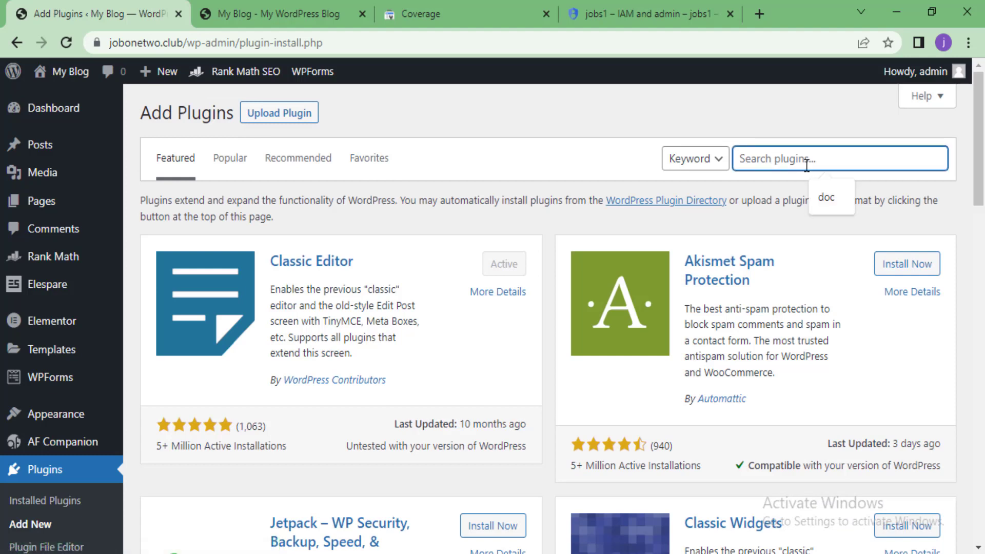
pyautogui.write('rank')
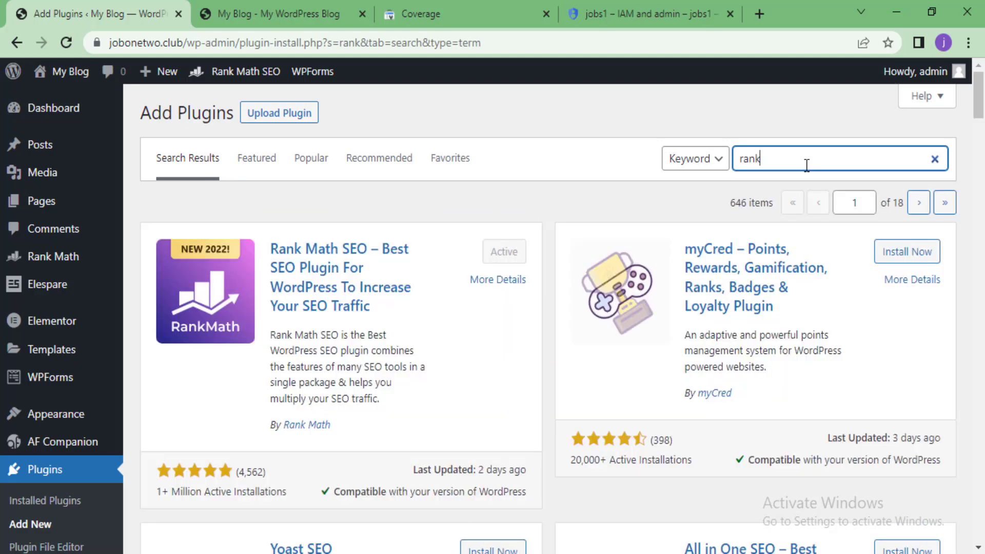
pyautogui.scroll(-2, 629, 343)
pyautogui.scroll(-15, 629, 342)
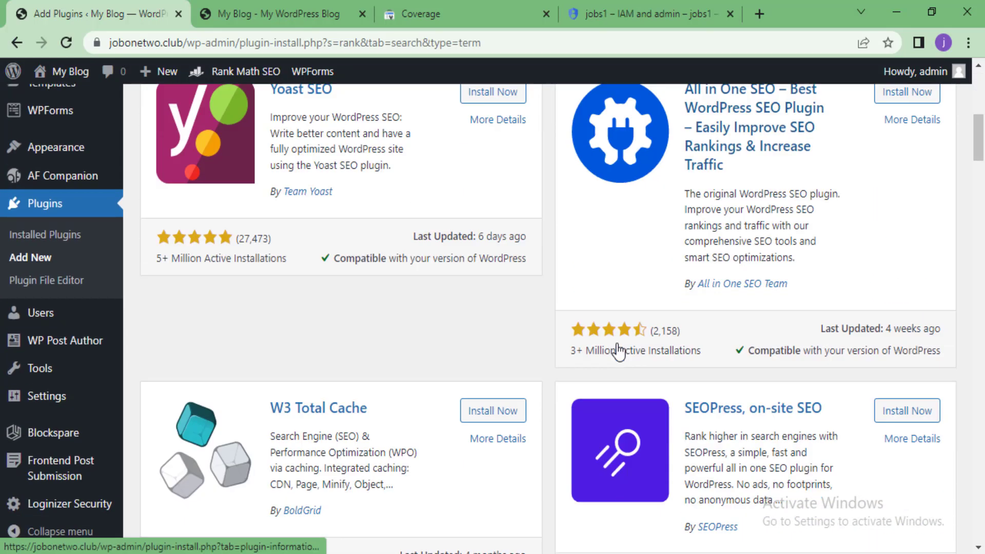
pyautogui.scroll(-2, 618, 351)
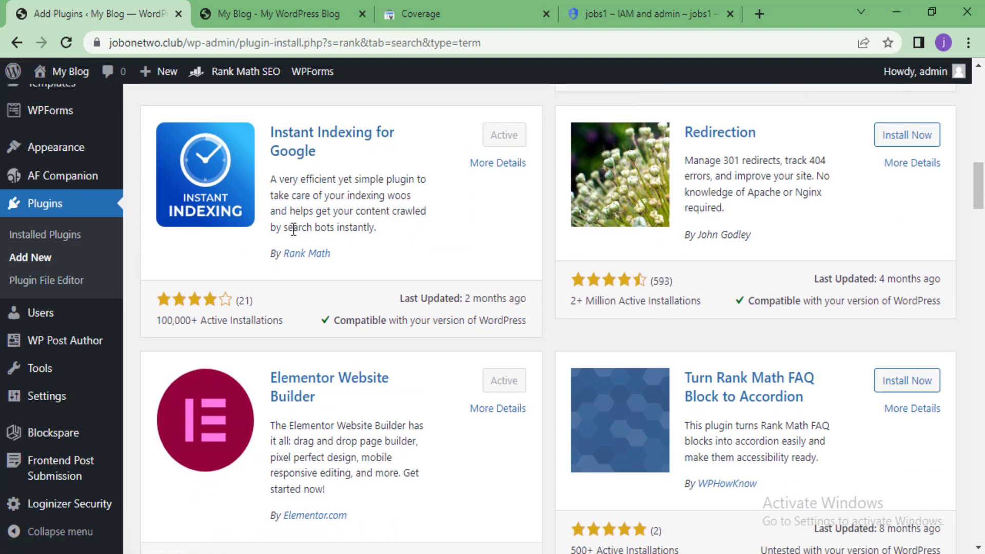
pyautogui.scroll(2, 288, 257)
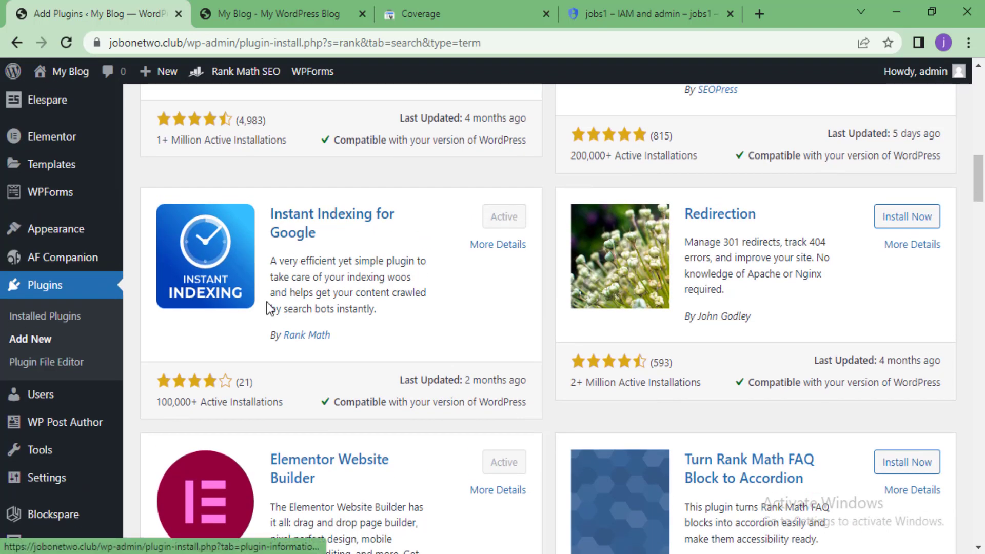
pyautogui.scroll(2, 266, 302)
pyautogui.scroll(15, 310, 353)
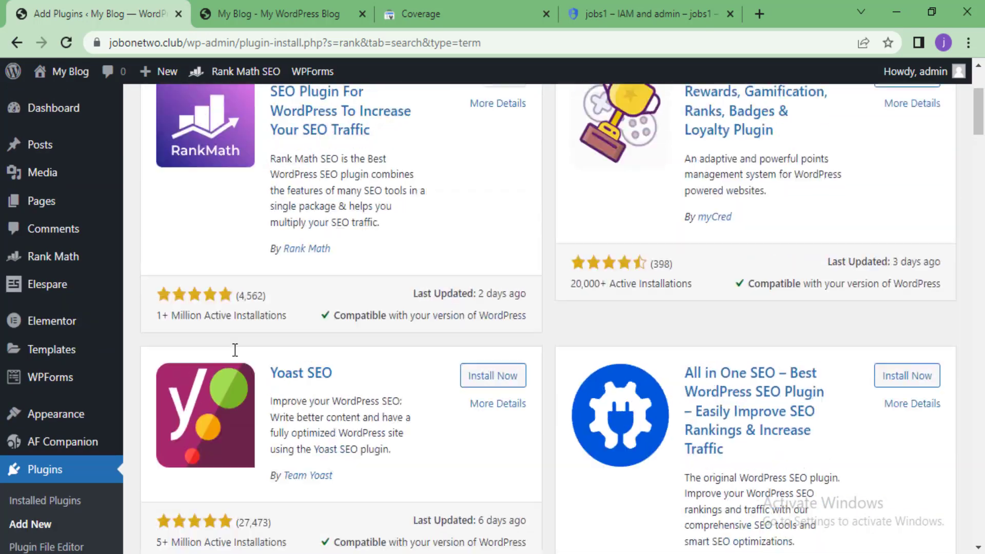
pyautogui.scroll(-1, 58, 470)
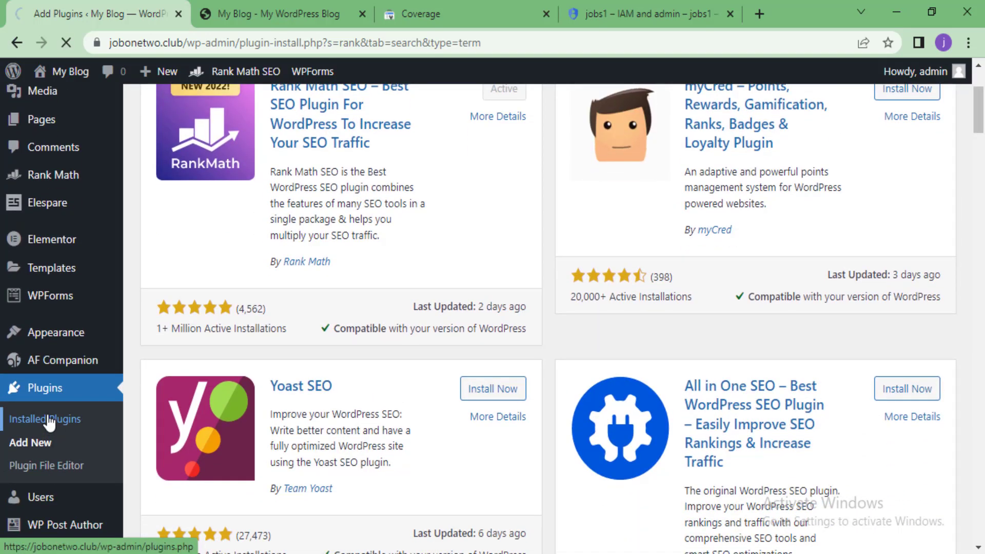
# Go to Installed Plugins and scroll to the active Instant Indexing 1.1.13 by Rank Math
pyautogui.click(49, 420)
pyautogui.scroll(-8, 247, 390)
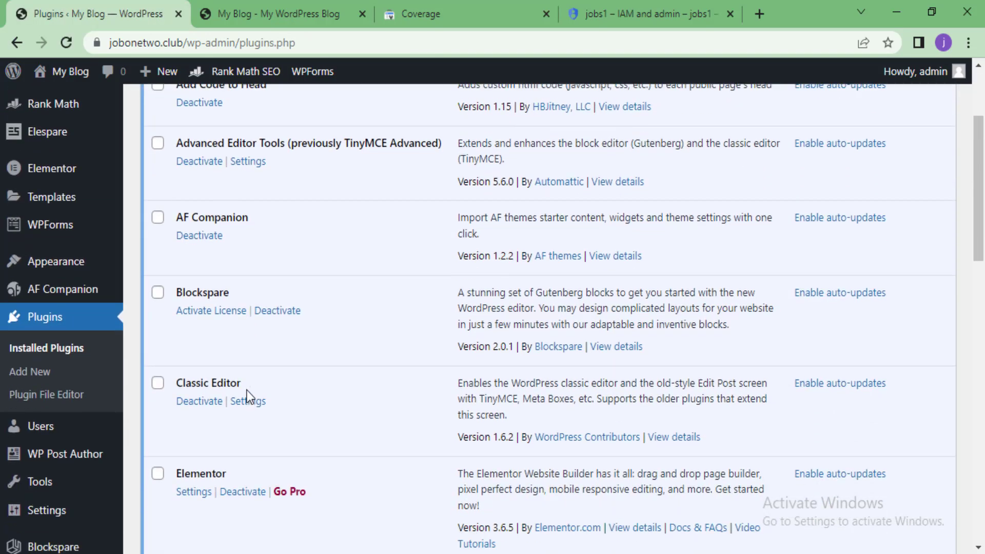
pyautogui.scroll(-3, 247, 390)
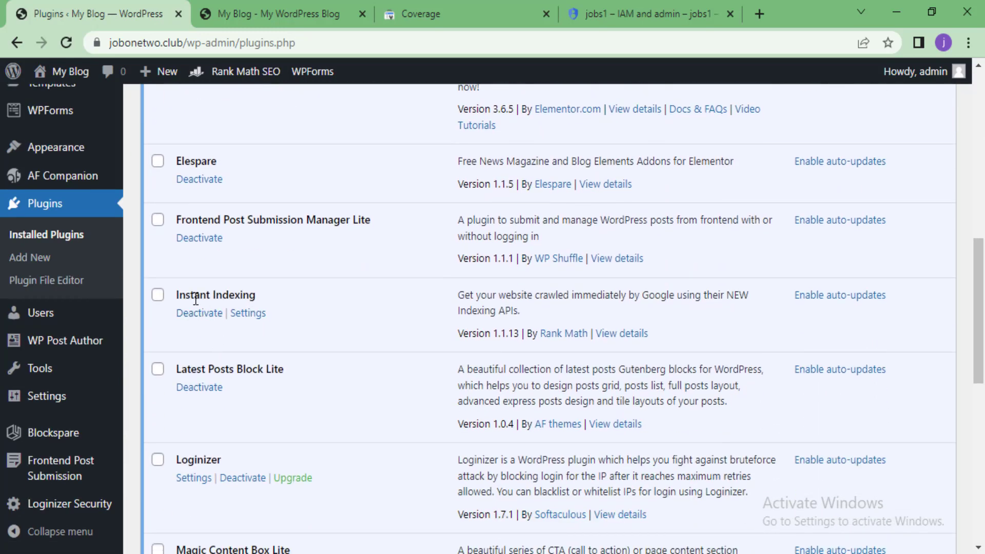
# Open Instant Indexing's Google API settings and clear the old Google JSON Key contents
pyautogui.click(249, 319)
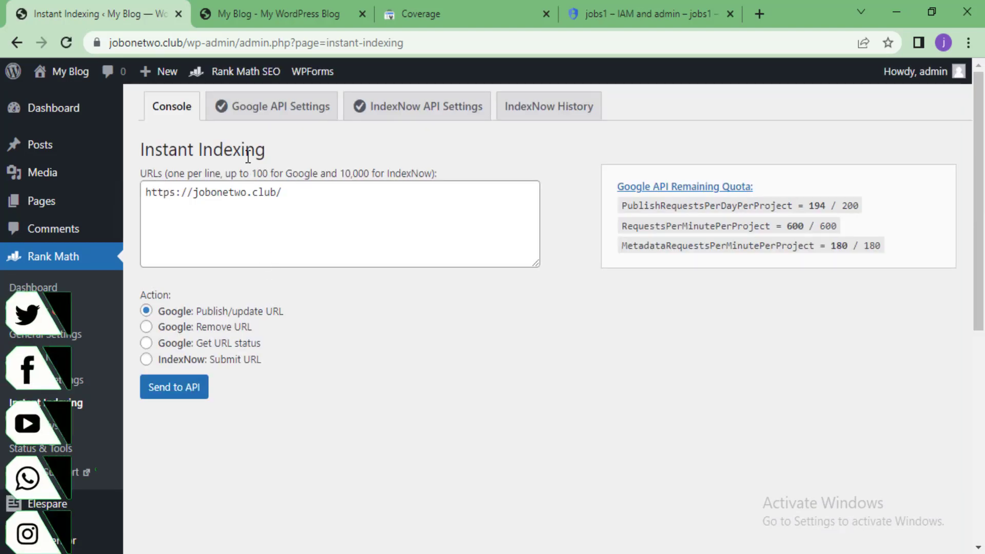
pyautogui.click(249, 113)
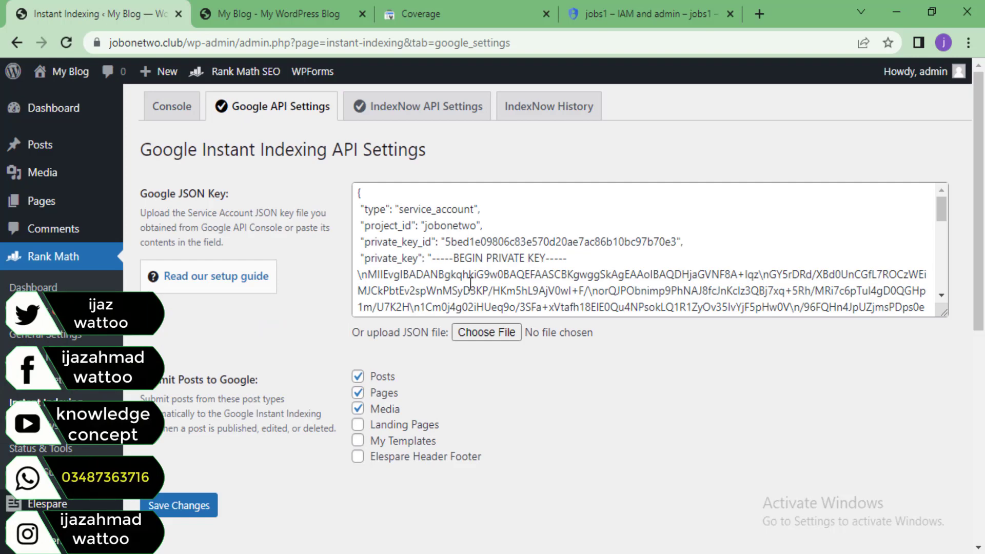
pyautogui.click(468, 277)
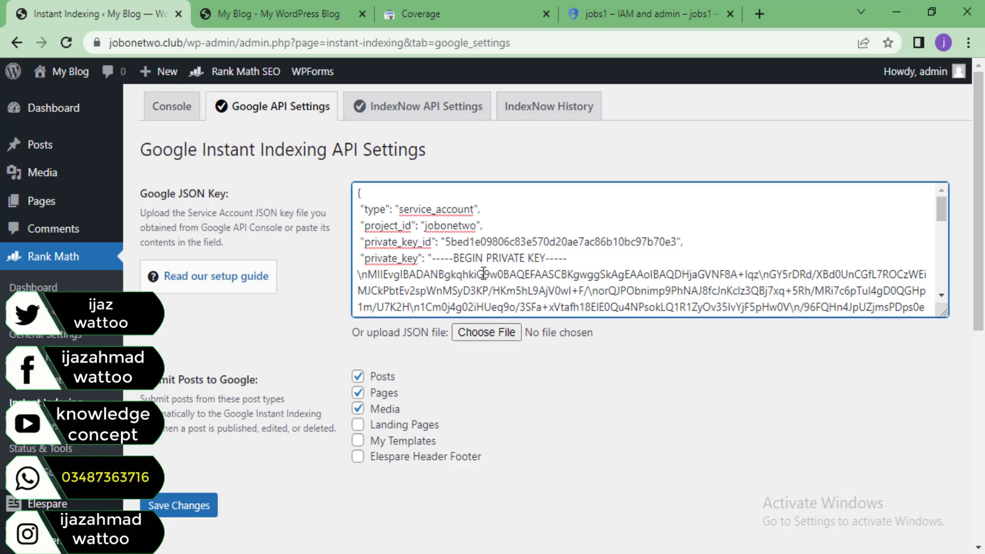
pyautogui.hotkey('ctrl', 'a')
pyautogui.press('BackSpace')
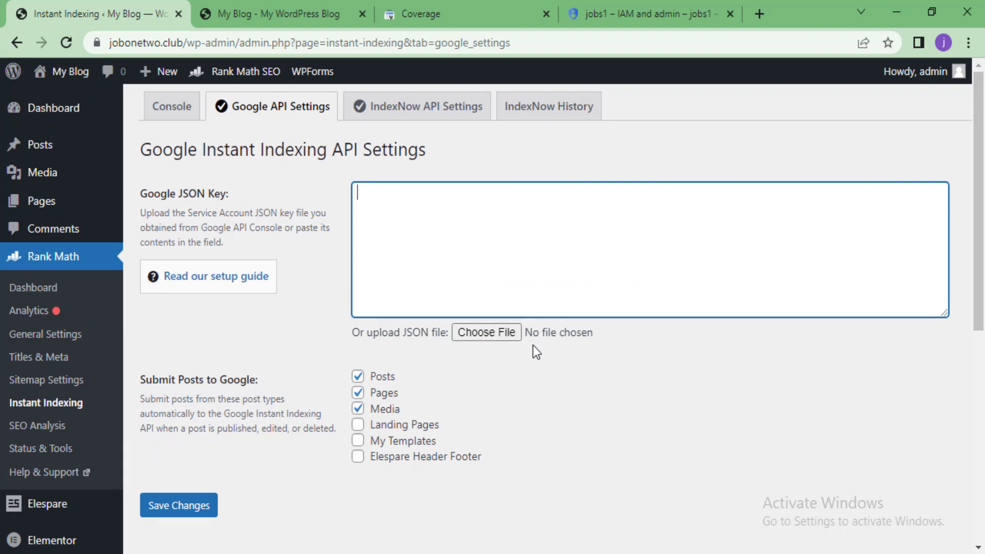
# Upload the downloaded jobs1 .json key file and save the Instant Indexing settings
pyautogui.click(500, 336)
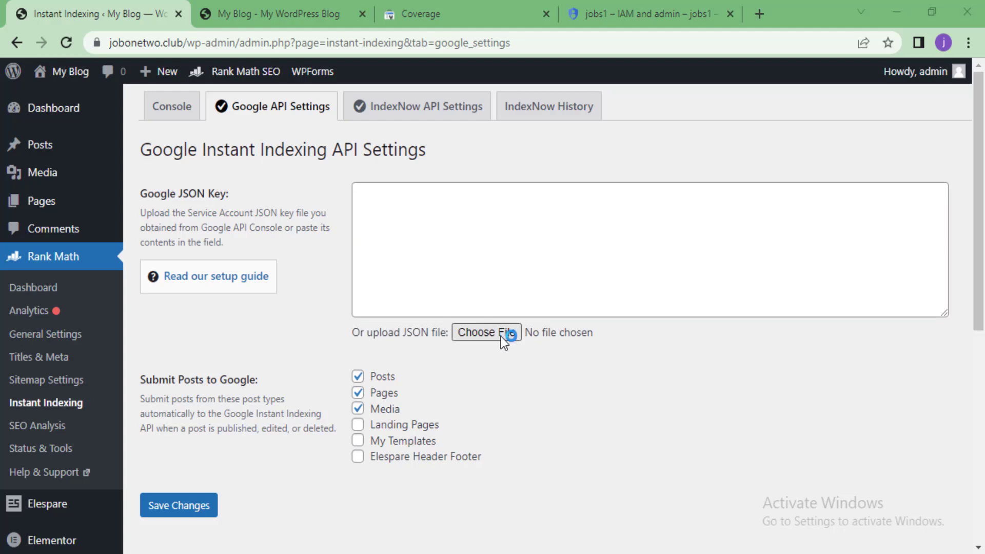
pyautogui.click(177, 162)
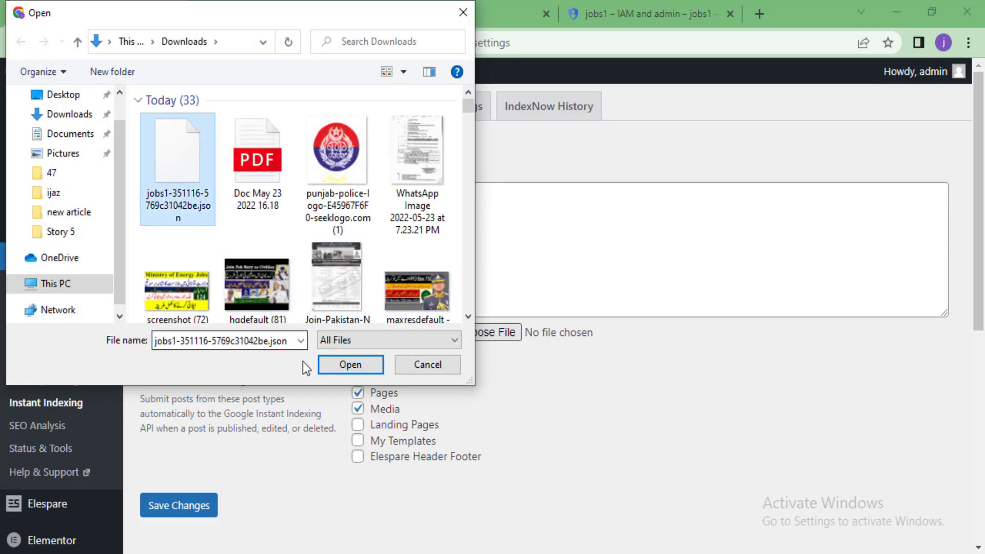
pyautogui.click(357, 362)
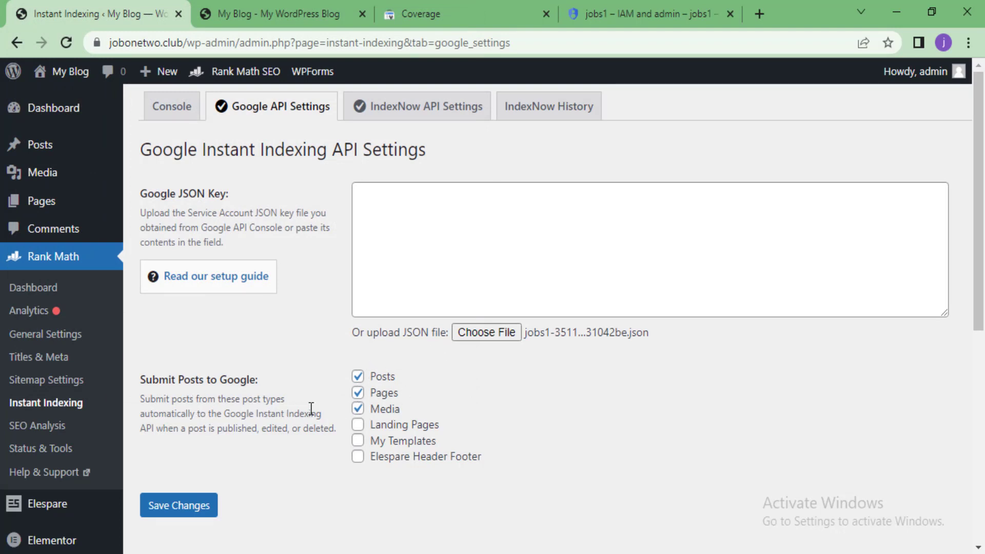
pyautogui.click(358, 392)
pyautogui.scroll(-2, 349, 434)
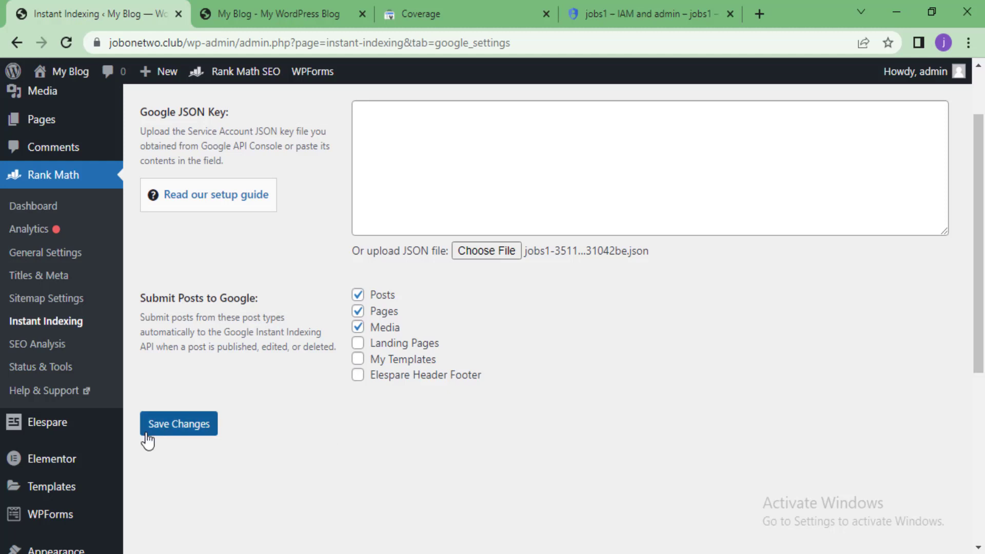
pyautogui.scroll(2, 318, 321)
pyautogui.scroll(-3, 308, 349)
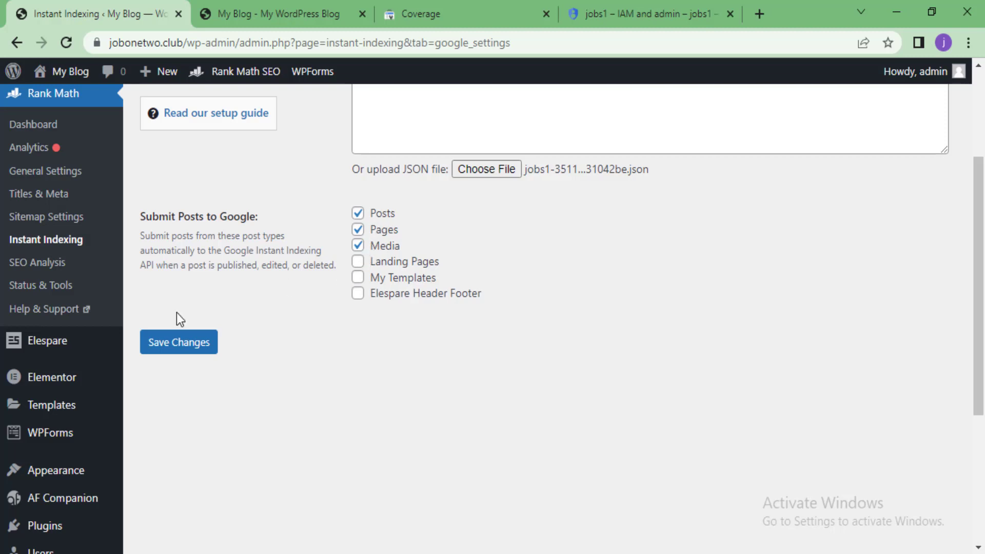
pyautogui.click(193, 349)
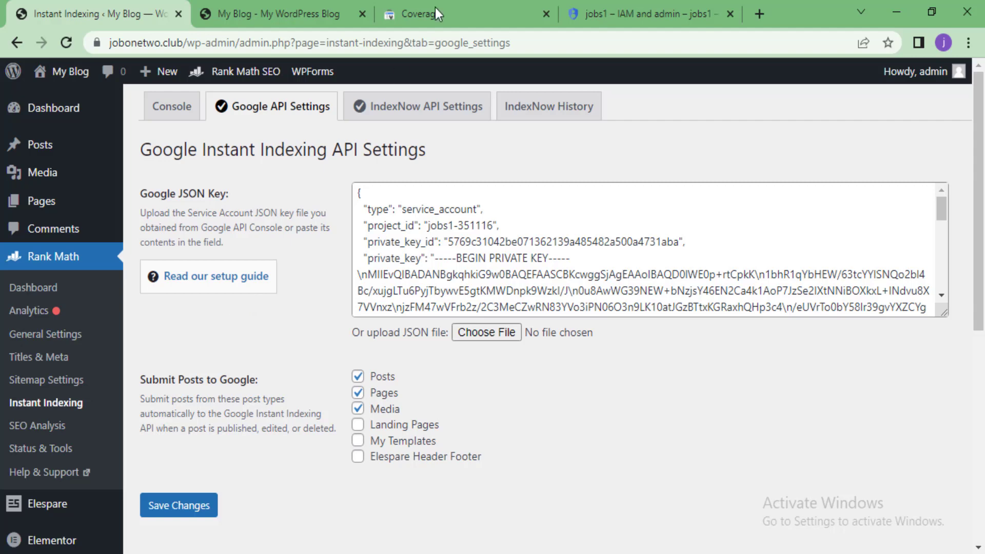
# Copy the jobs1 service account's email address from its Details tab
pyautogui.click(598, 2)
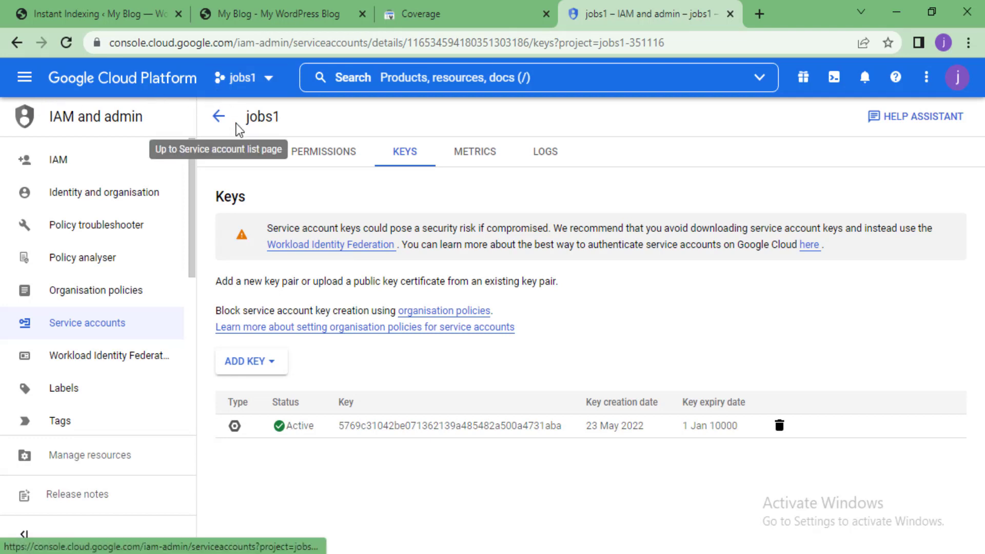
pyautogui.click(228, 156)
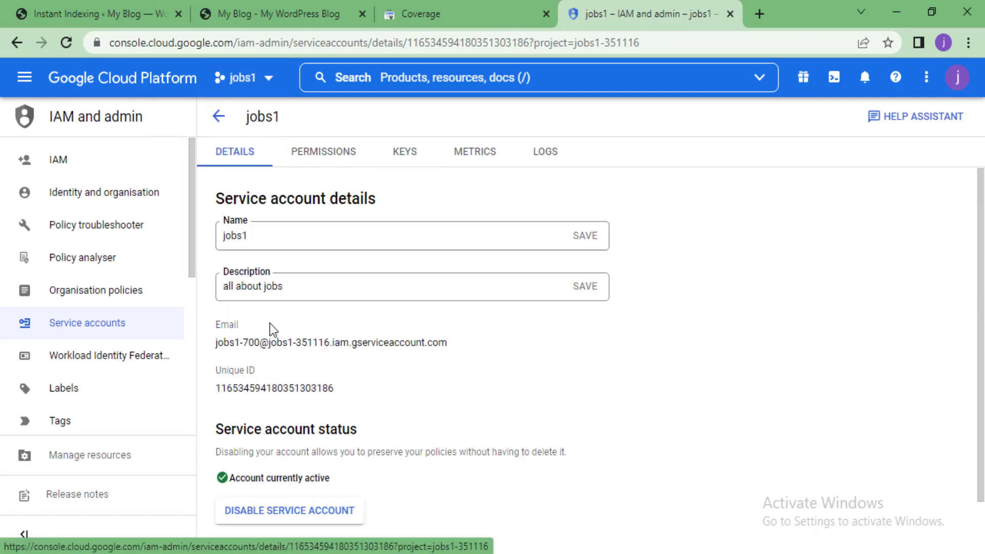
pyautogui.scroll(-1, 237, 331)
pyautogui.tripleClick(251, 285)
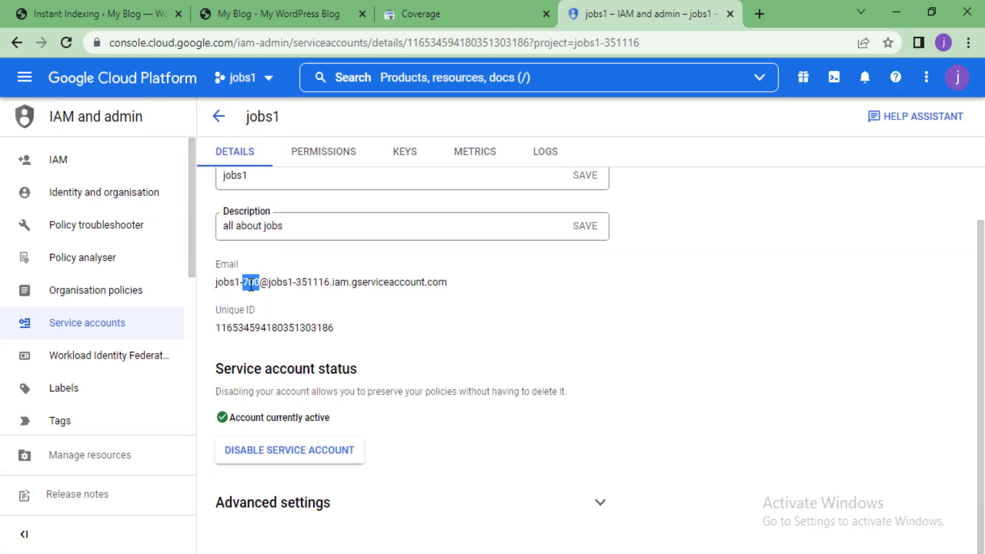
pyautogui.rightClick(251, 286)
pyautogui.click(249, 297)
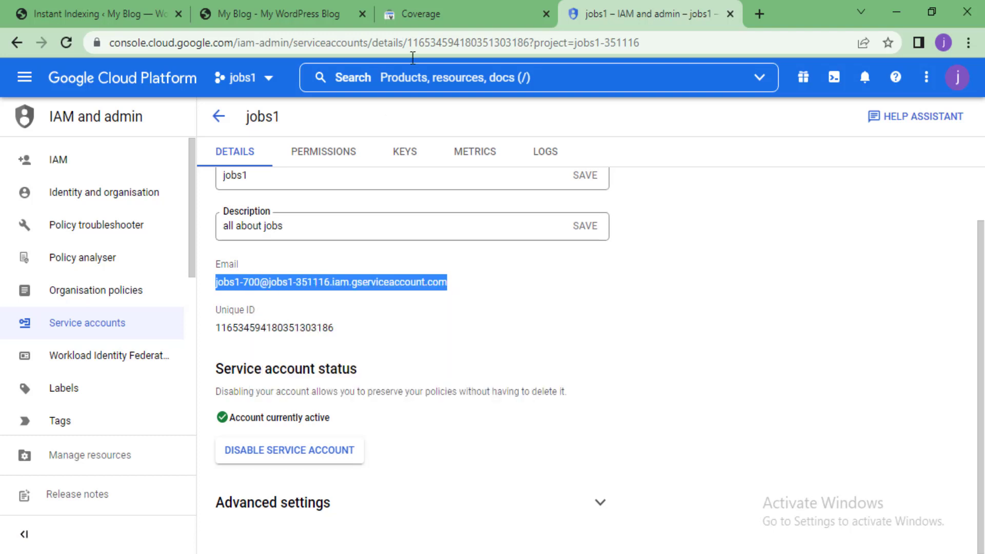
# Open Users and permissions in the site property's Search Console settings
pyautogui.click(421, 14)
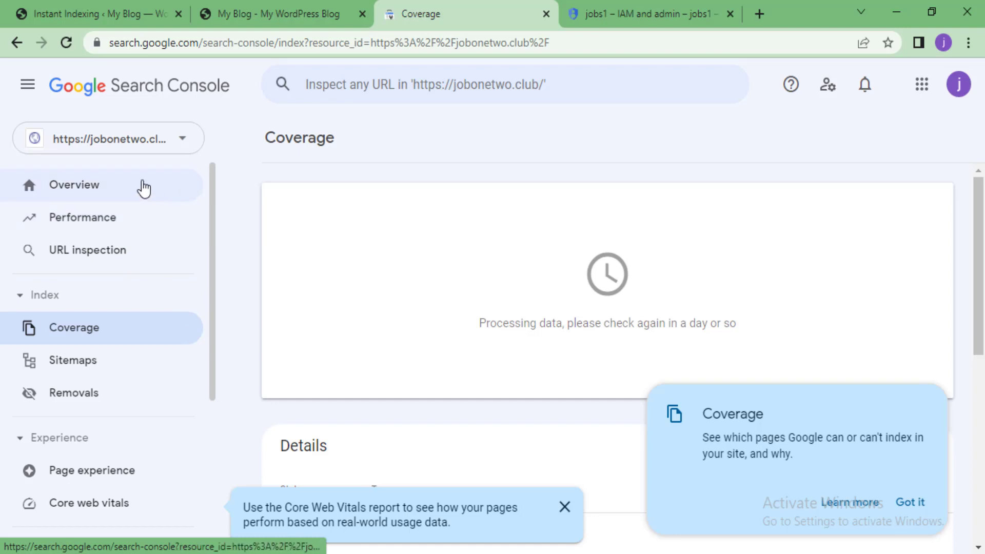
pyautogui.scroll(-5, 70, 411)
pyautogui.click(83, 416)
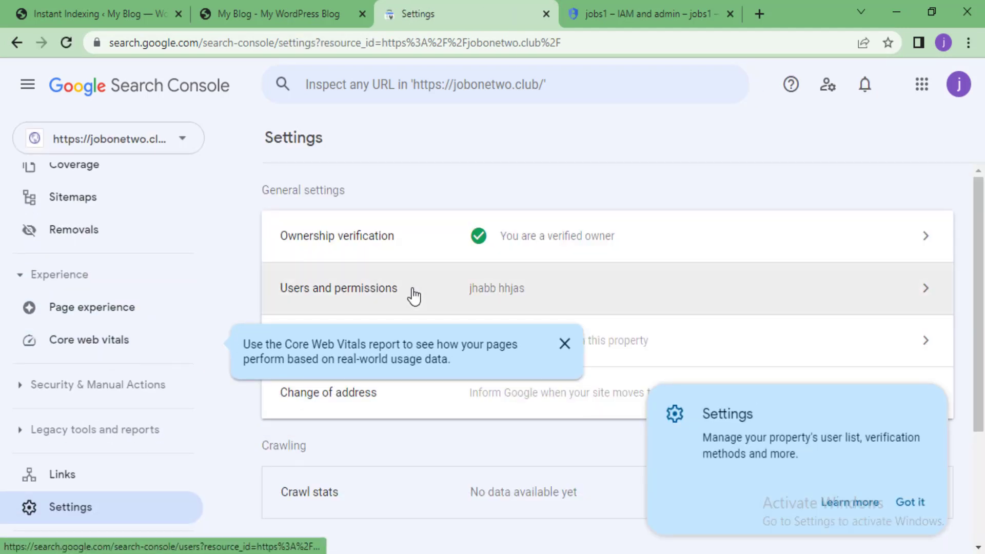
pyautogui.click(366, 304)
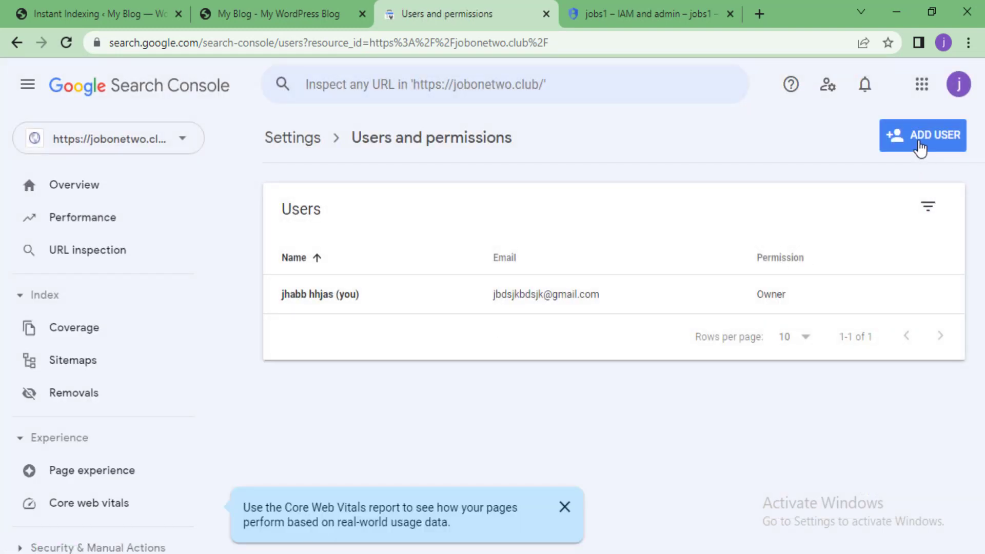
# Add the jobs1 service account e-mail as a new user with Owner permission
pyautogui.click(920, 149)
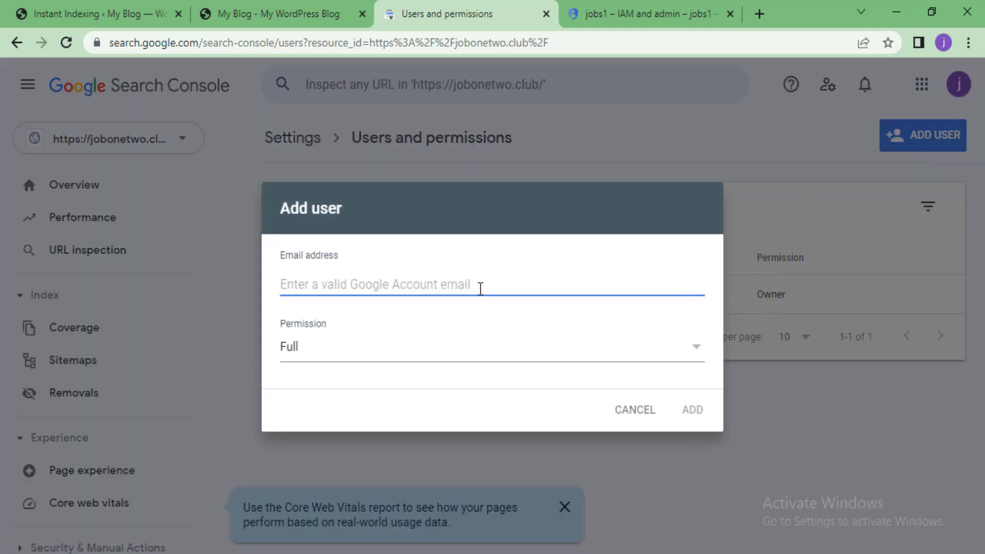
pyautogui.rightClick(361, 284)
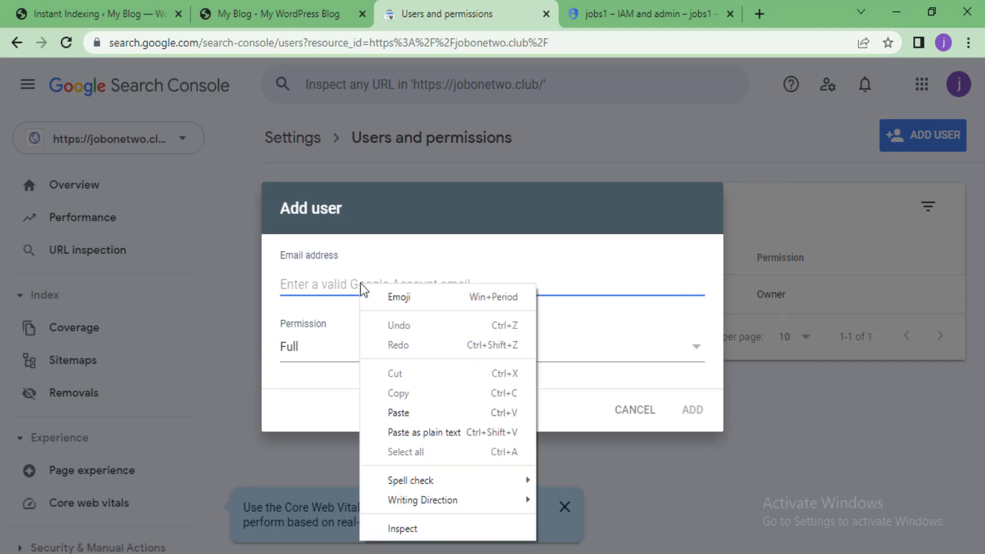
pyautogui.click(392, 409)
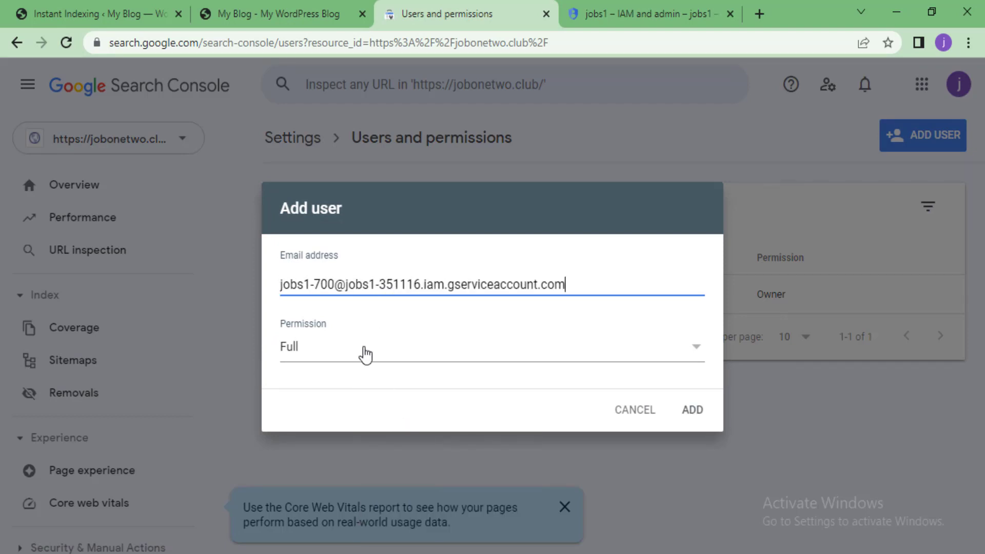
pyautogui.click(365, 350)
pyautogui.click(337, 333)
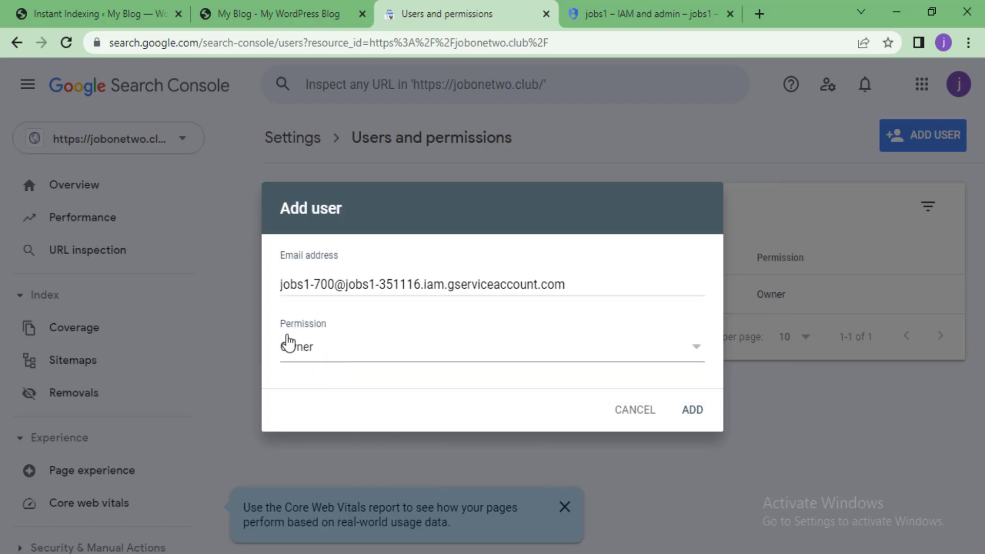
pyautogui.click(314, 353)
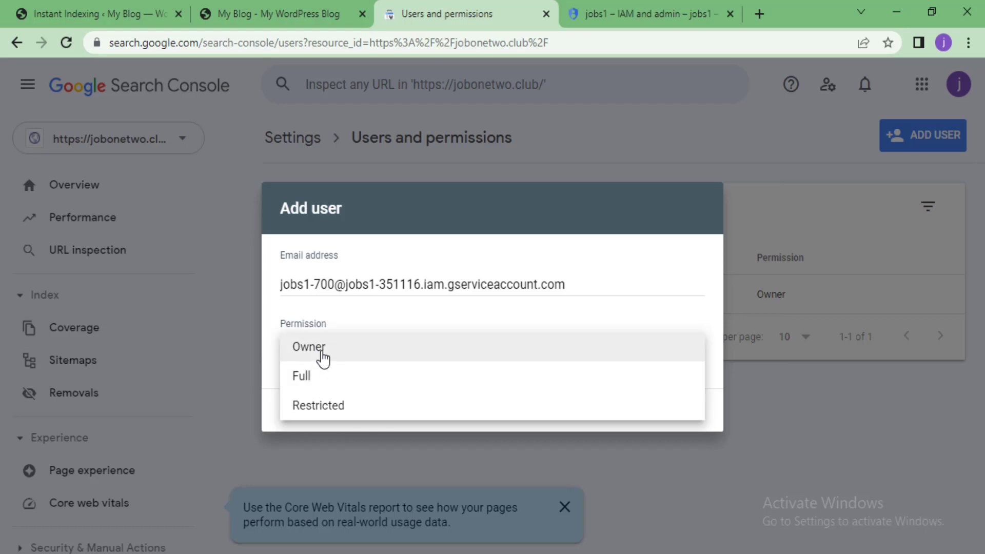
pyautogui.click(322, 354)
pyautogui.click(689, 410)
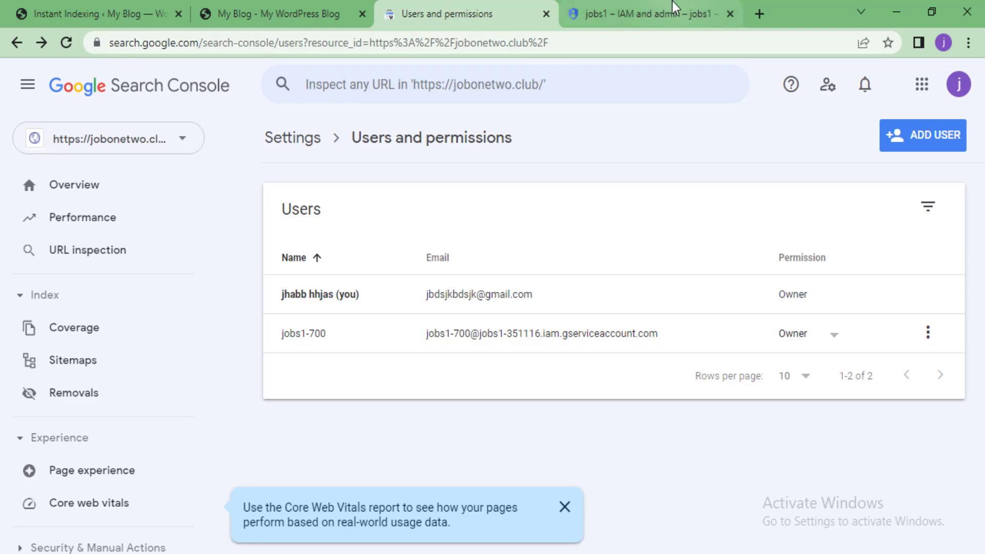
pyautogui.click(637, 13)
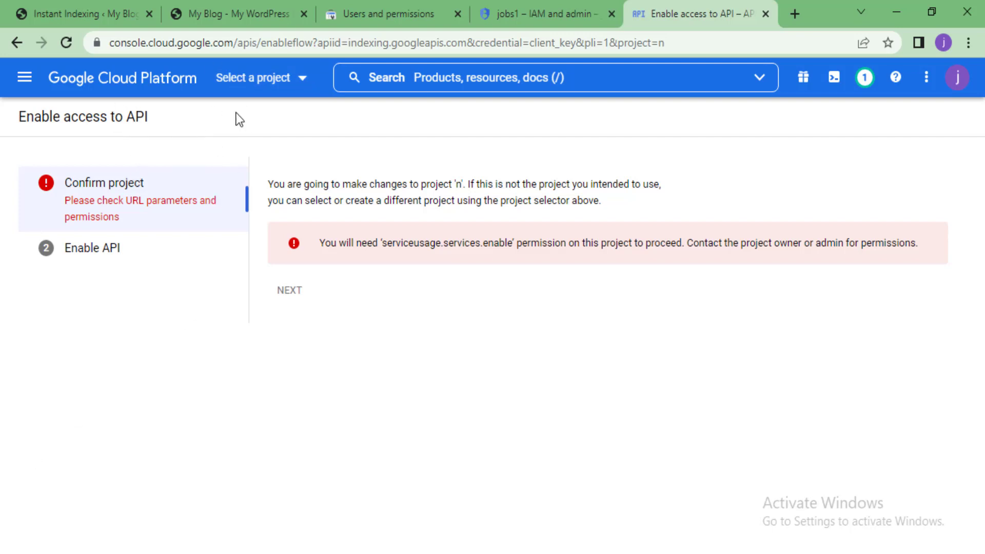
# Select the jobs1 project and enable the Indexing API in it
pyautogui.click(278, 89)
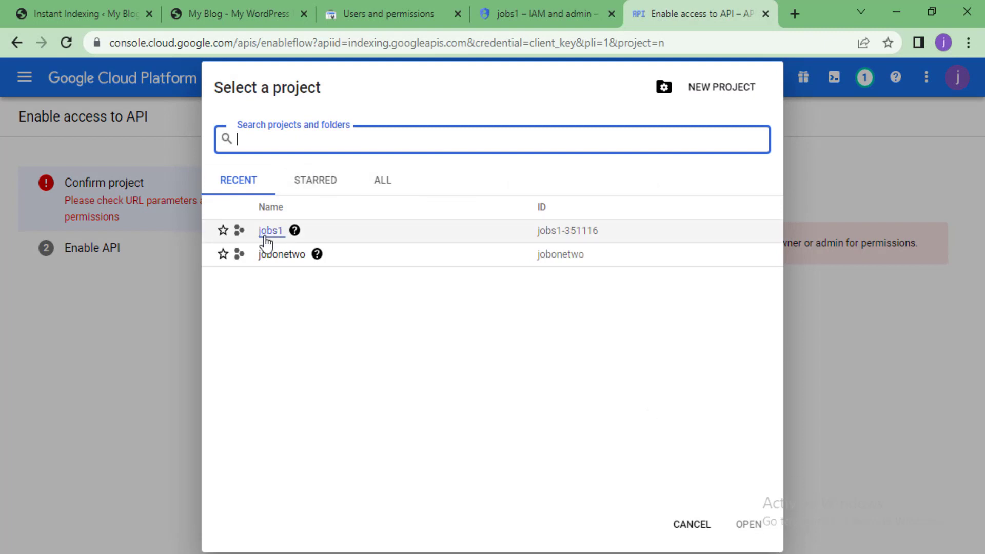
pyautogui.click(268, 231)
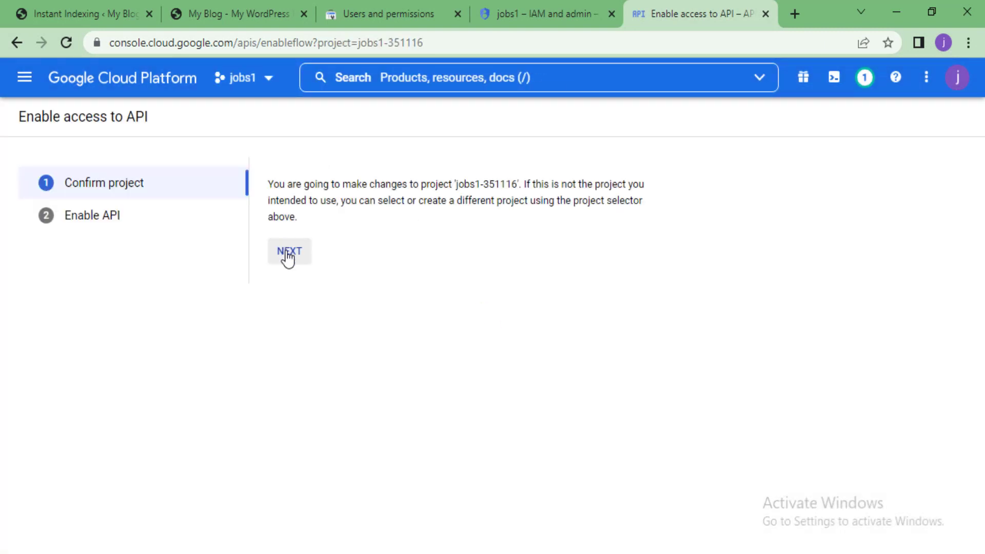
pyautogui.click(288, 255)
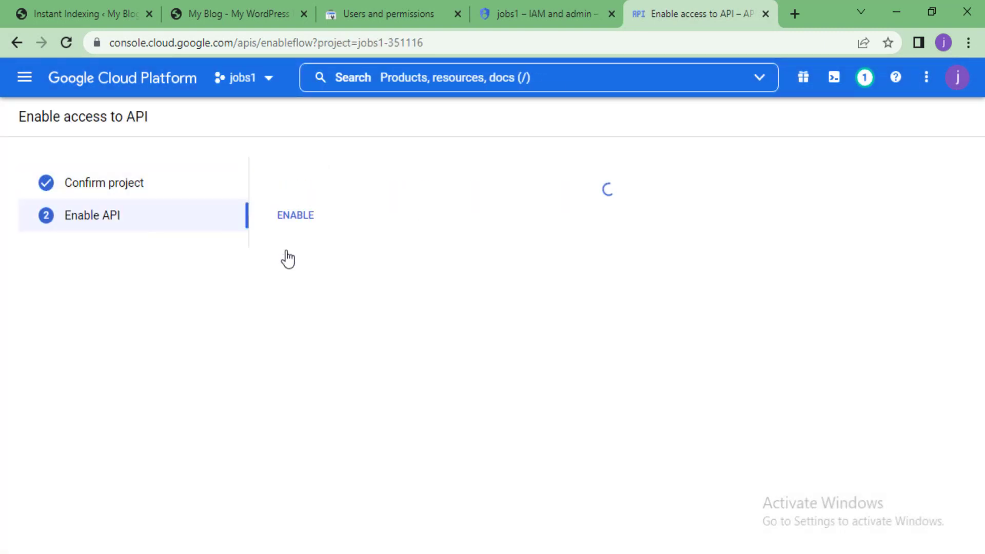
pyautogui.click(294, 226)
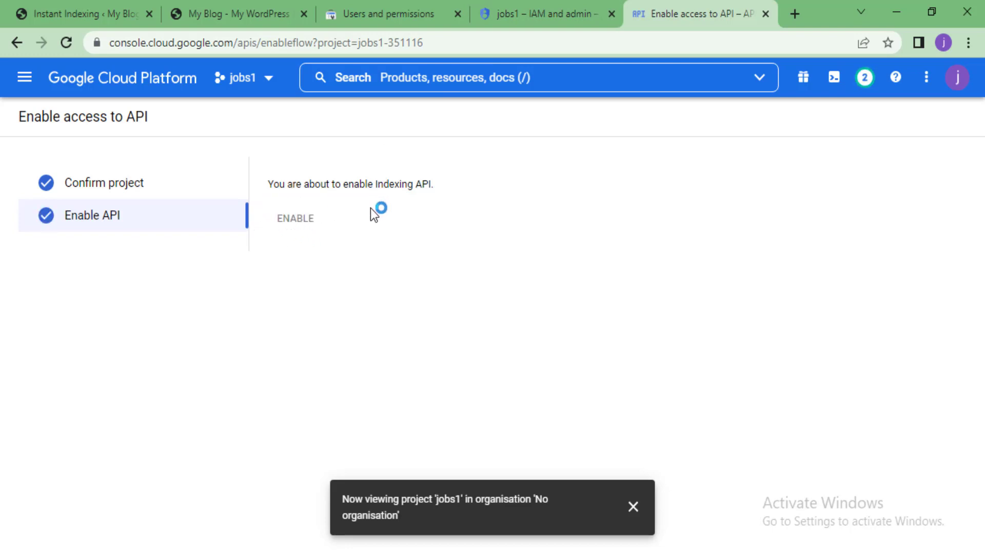
pyautogui.click(542, 13)
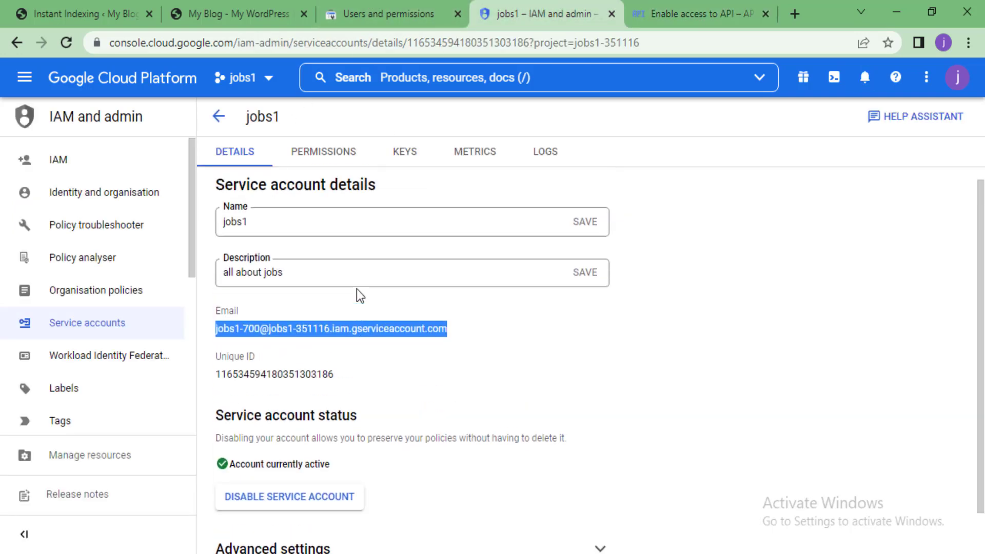
# Go to APIs & Services > OAuth consent screen and create it with the External user type
pyautogui.scroll(1, 360, 295)
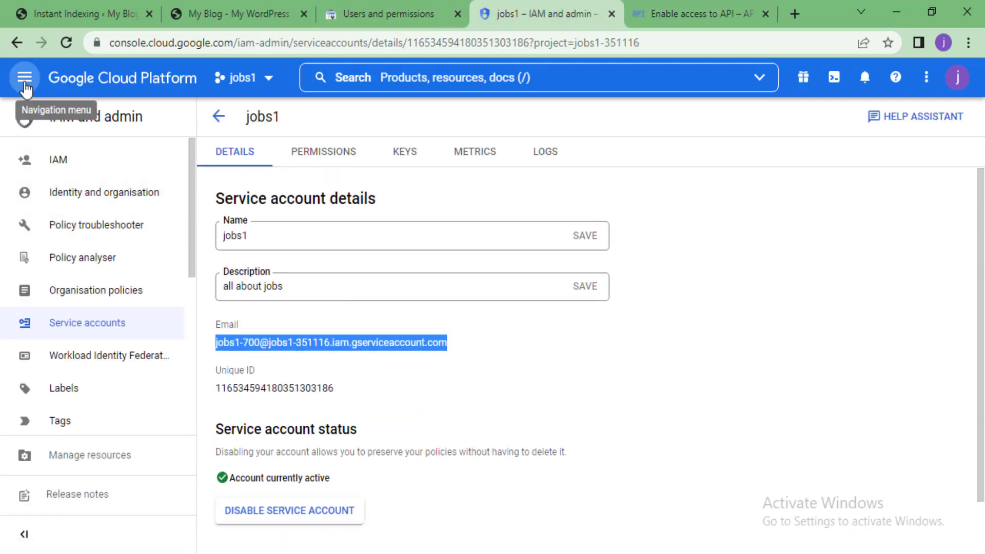
pyautogui.click(25, 82)
pyautogui.click(56, 128)
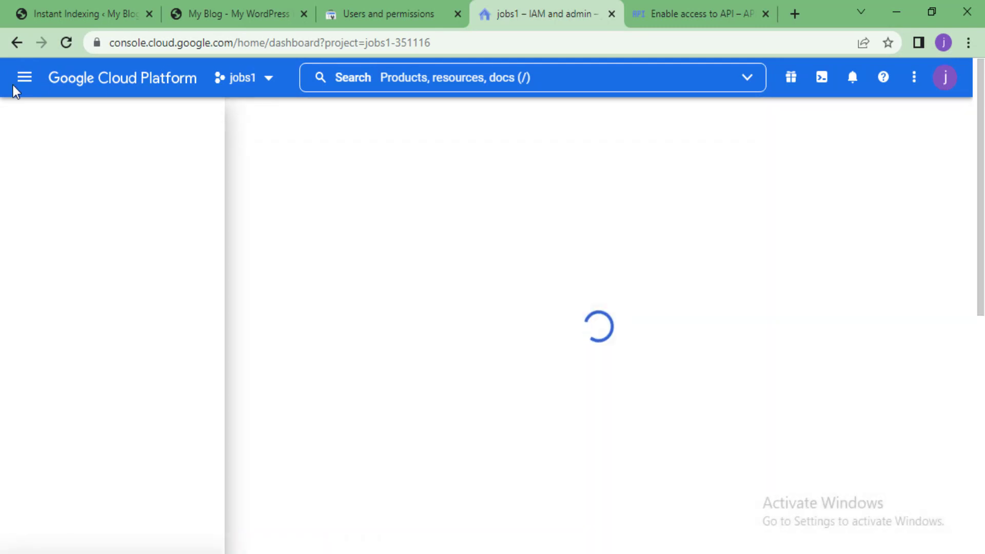
pyautogui.click(22, 79)
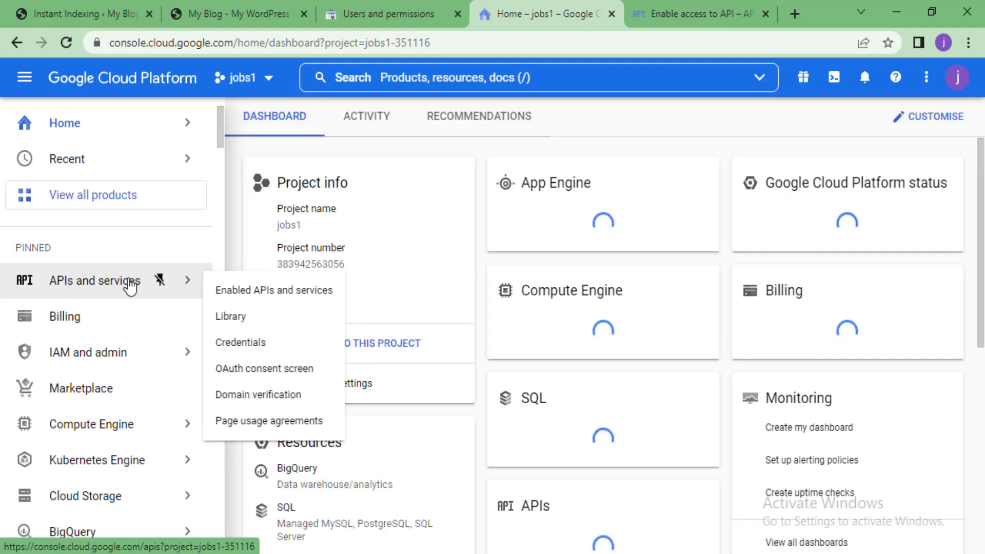
pyautogui.click(268, 375)
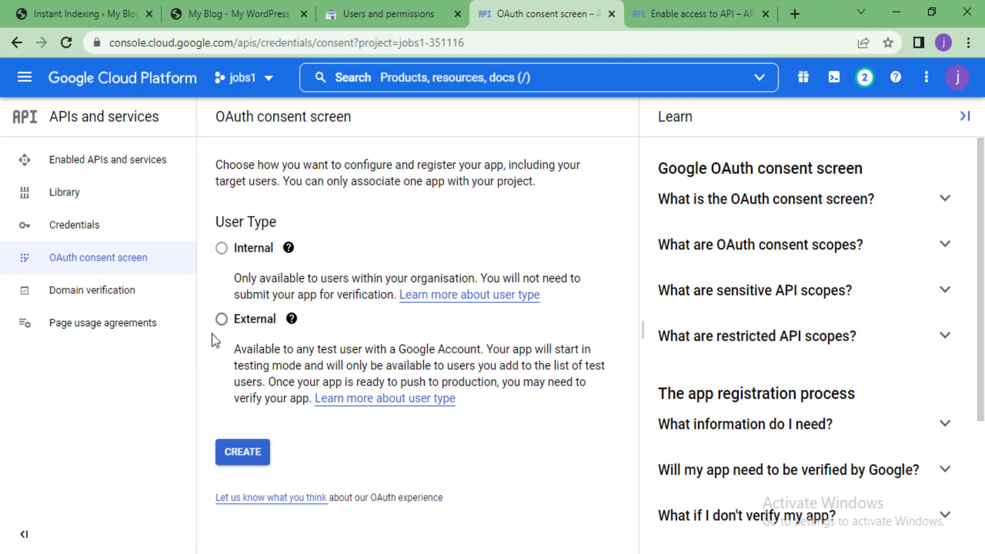
pyautogui.click(221, 319)
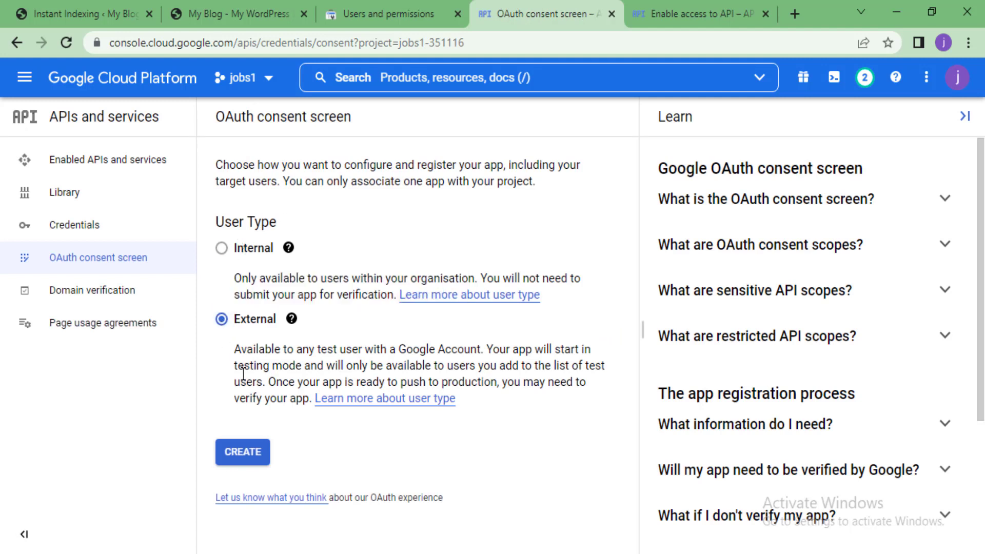
pyautogui.click(237, 452)
# Open the app registration form and copy the site name 'jobonetwo' from the blog's address bar
pyautogui.click(237, 451)
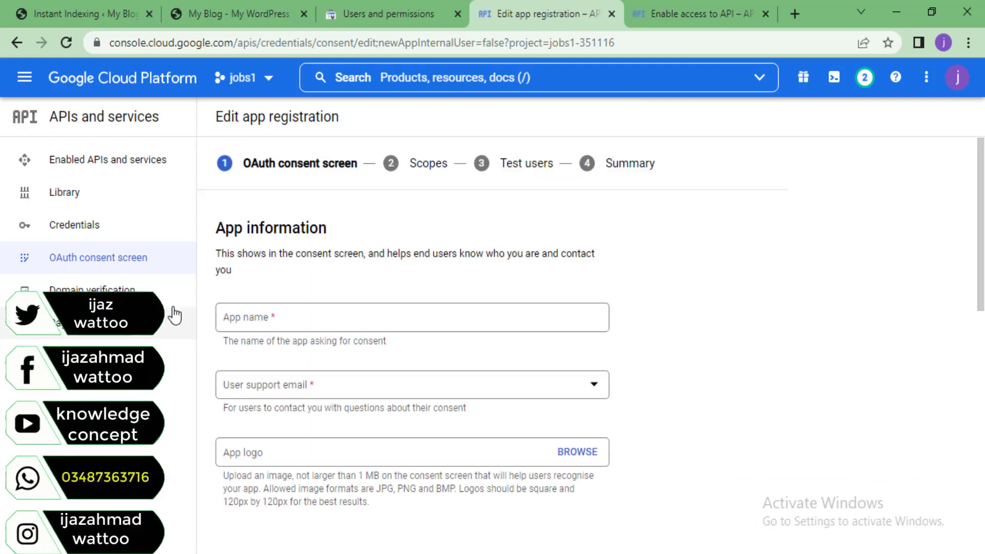
pyautogui.scroll(-1, 328, 267)
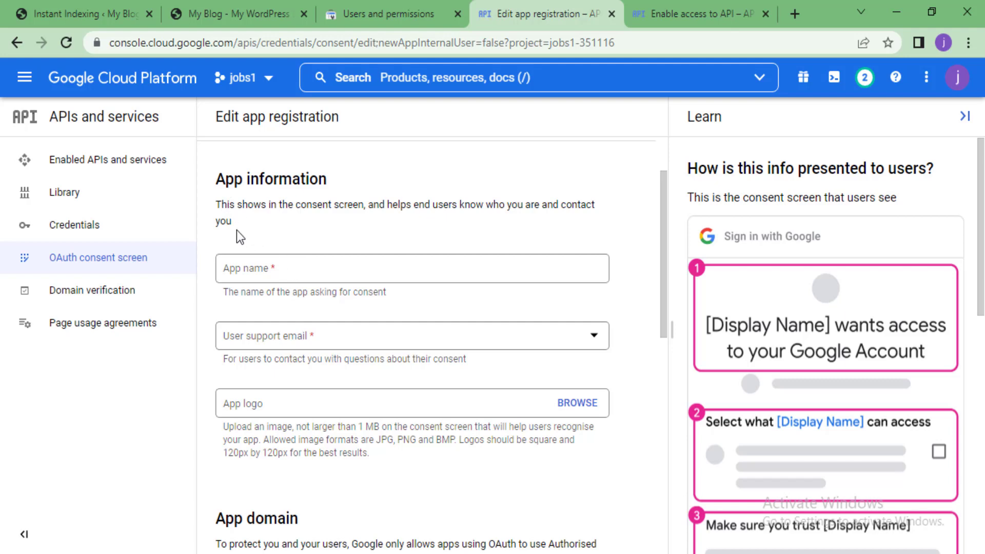
pyautogui.click(228, 6)
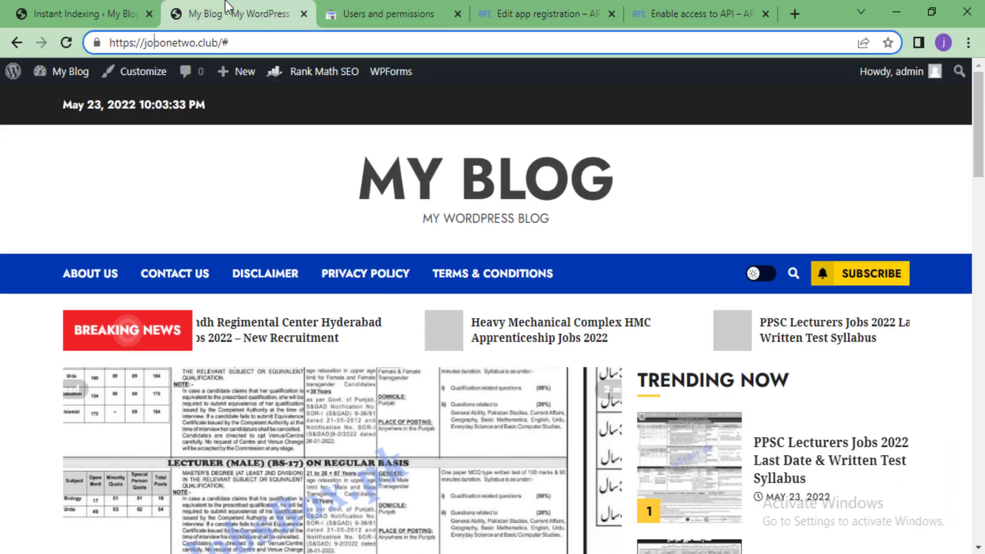
pyautogui.moveTo(195, 43); pyautogui.dragTo(147, 42)
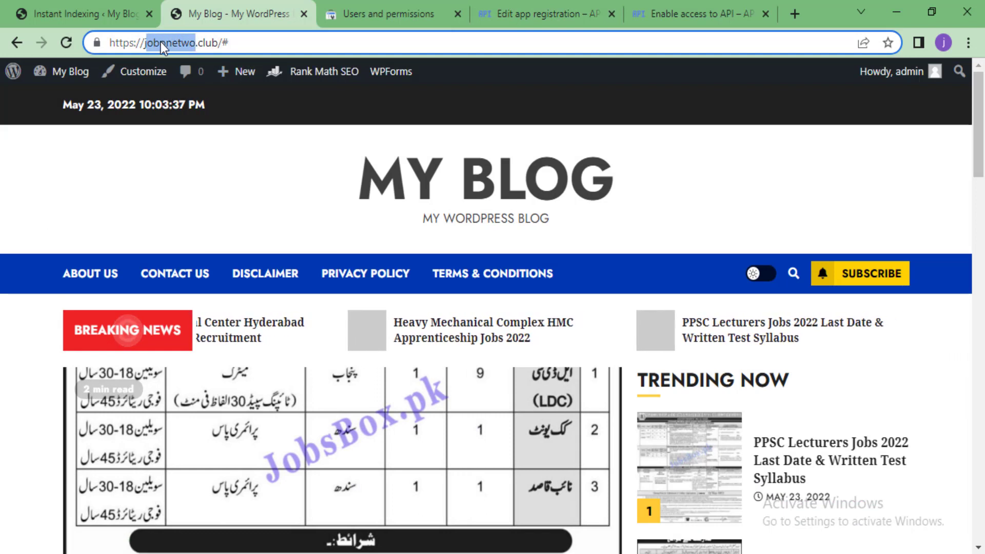
pyautogui.rightClick(161, 41)
pyautogui.click(198, 129)
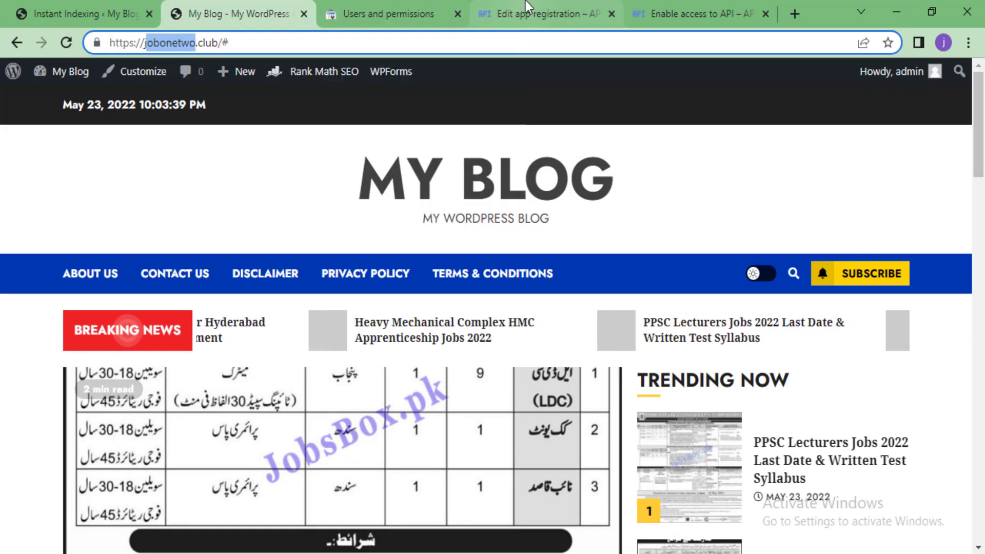
# Enter 'jobonetwo' as App name and choose the account's e-mail as user support email
pyautogui.click(568, 6)
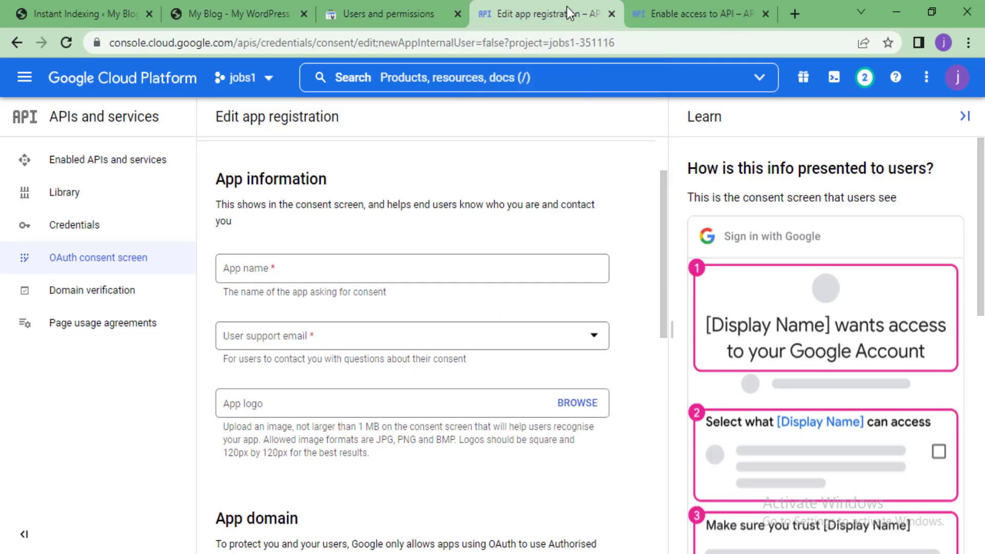
pyautogui.rightClick(332, 259)
pyautogui.click(302, 266)
pyautogui.rightClick(300, 266)
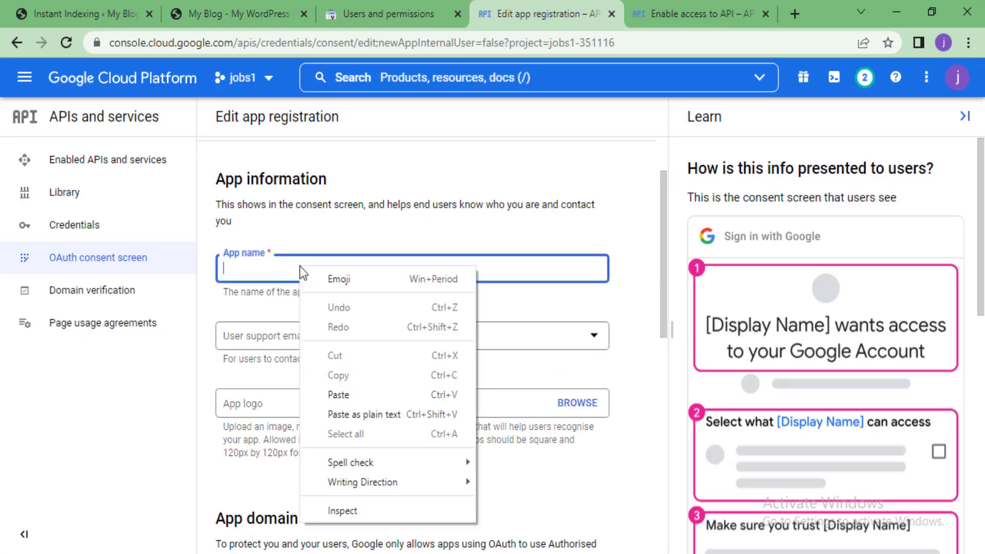
pyautogui.click(336, 394)
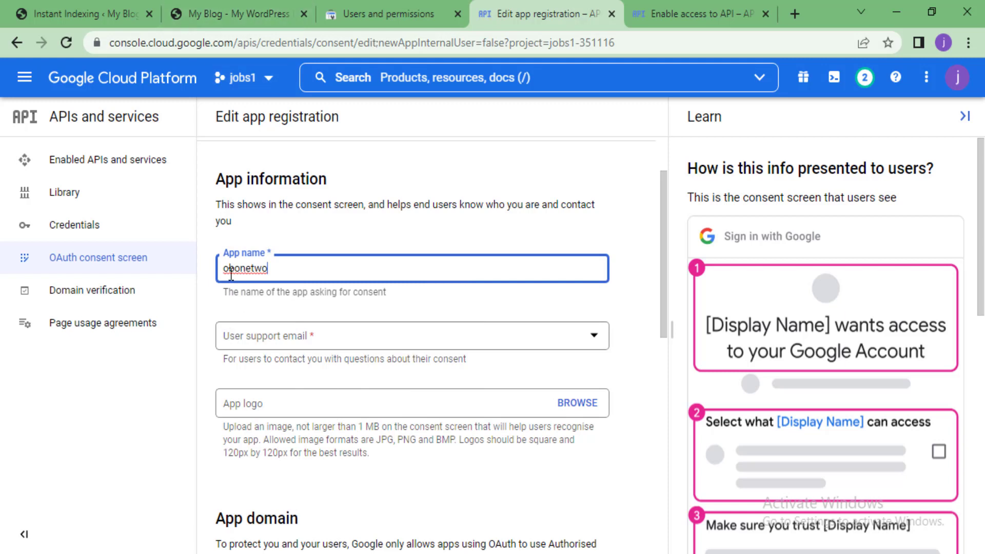
pyautogui.press('Home')
pyautogui.write('j')
pyautogui.click(336, 343)
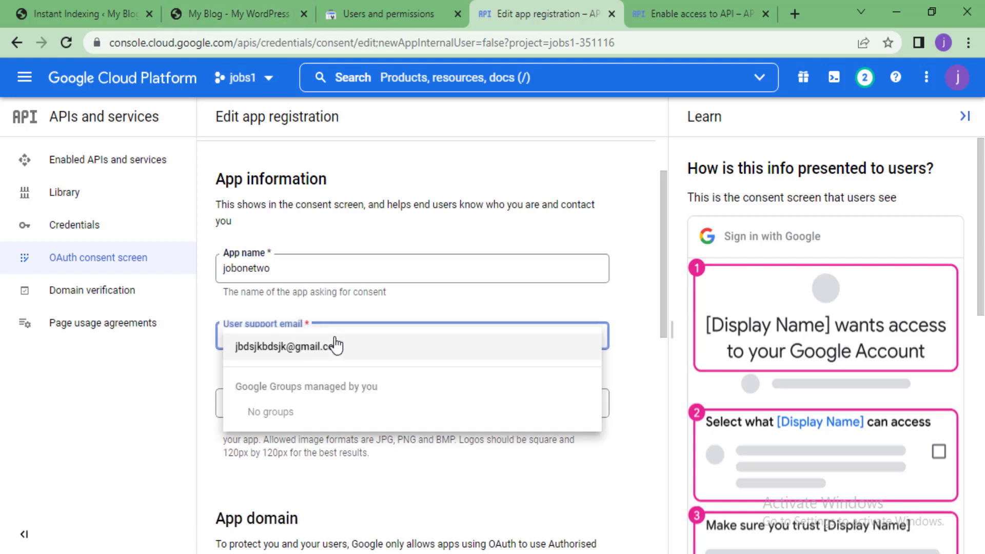
pyautogui.click(330, 346)
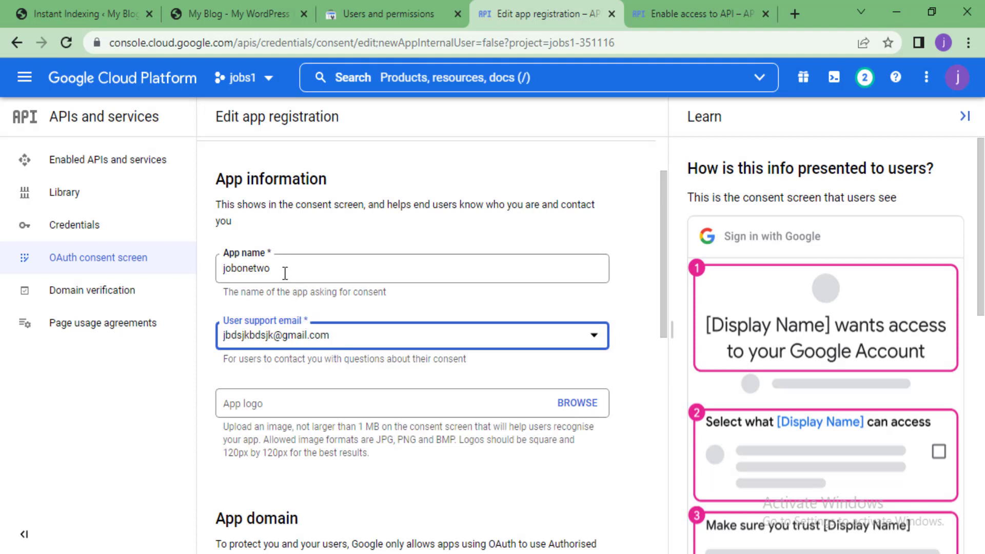
# Copy the blog's homepage address into the Application home page field
pyautogui.scroll(-3, 295, 313)
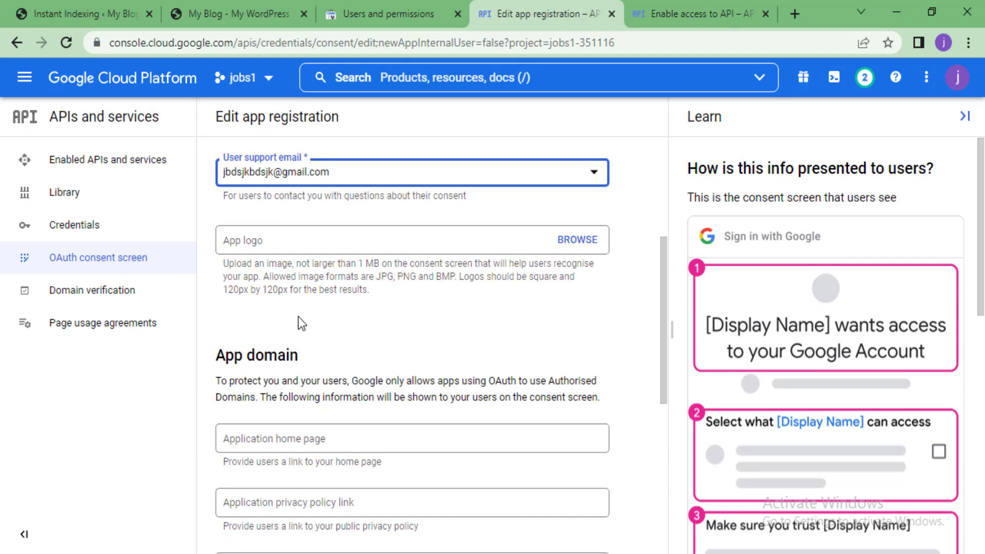
pyautogui.scroll(-2, 409, 290)
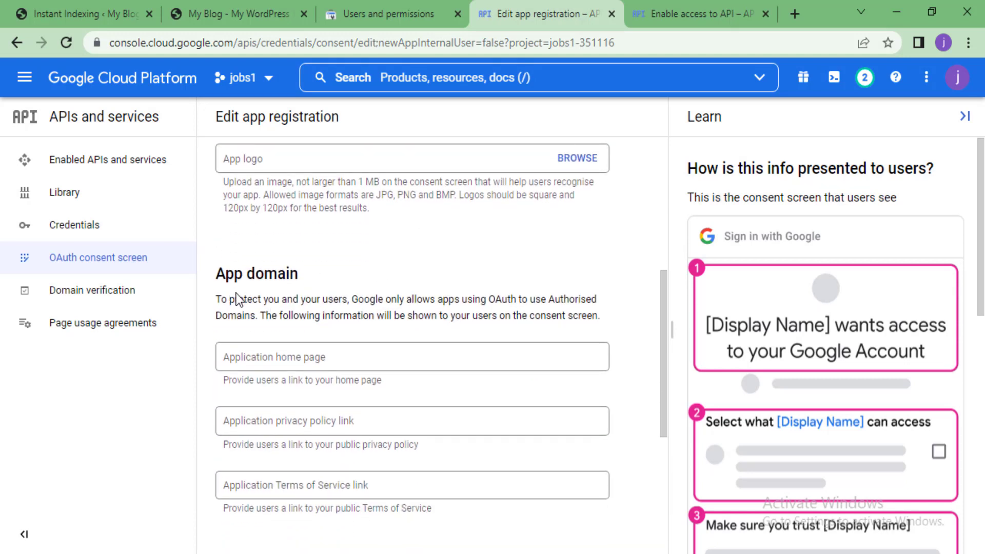
pyautogui.scroll(-3, 275, 259)
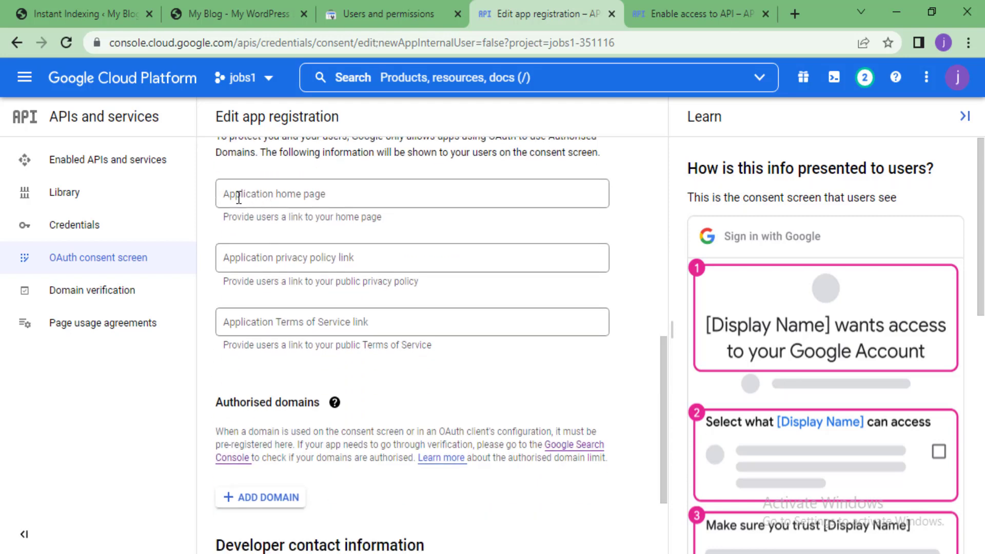
pyautogui.click(208, 11)
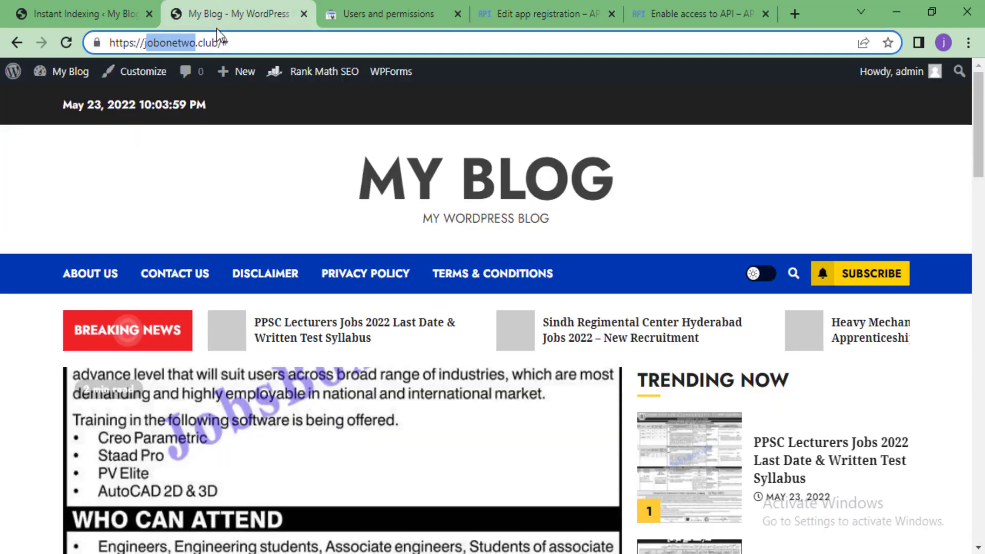
pyautogui.click(442, 202)
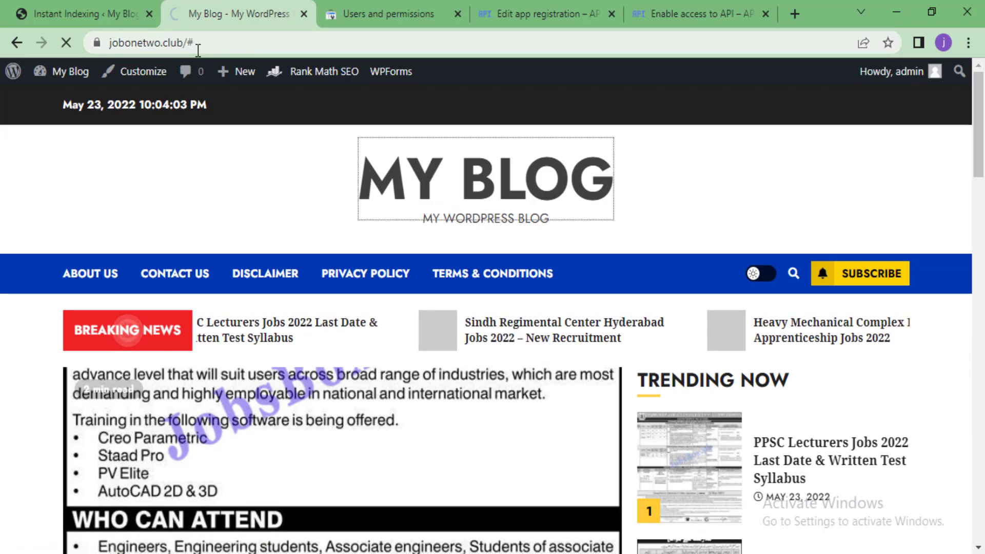
pyautogui.click(148, 39)
pyautogui.rightClick(148, 41)
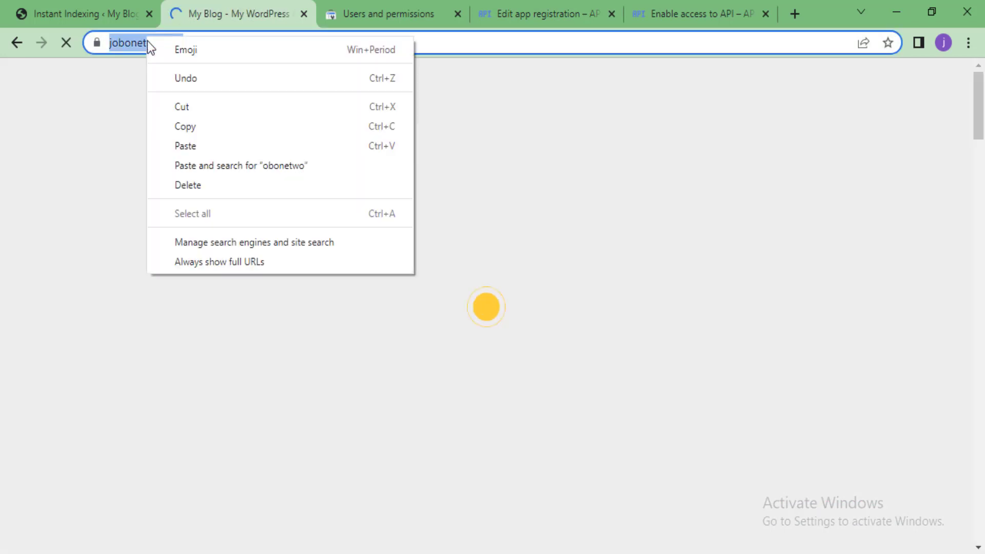
pyautogui.click(177, 128)
pyautogui.click(543, 1)
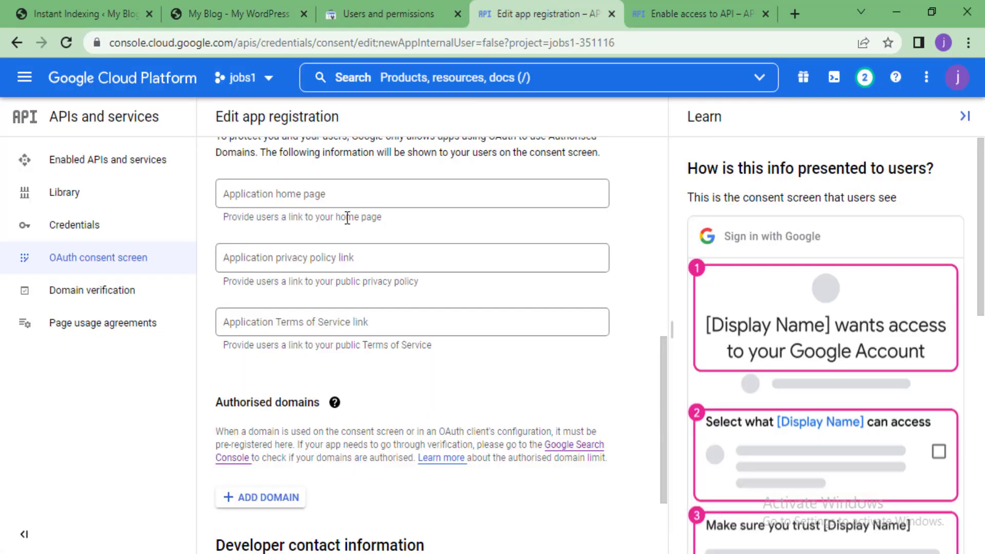
pyautogui.scroll(3, 290, 193)
pyautogui.click(268, 354)
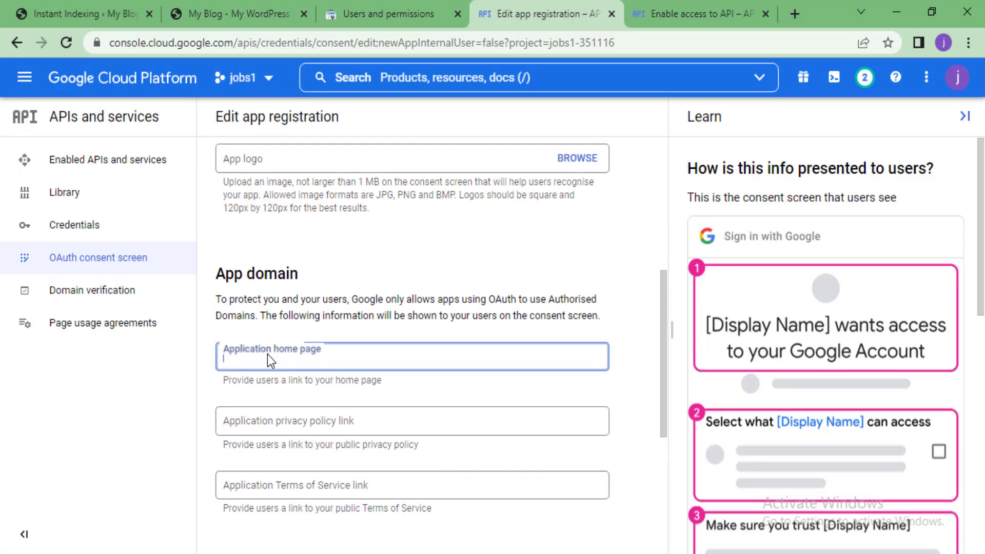
pyautogui.rightClick(268, 353)
pyautogui.click(245, 358)
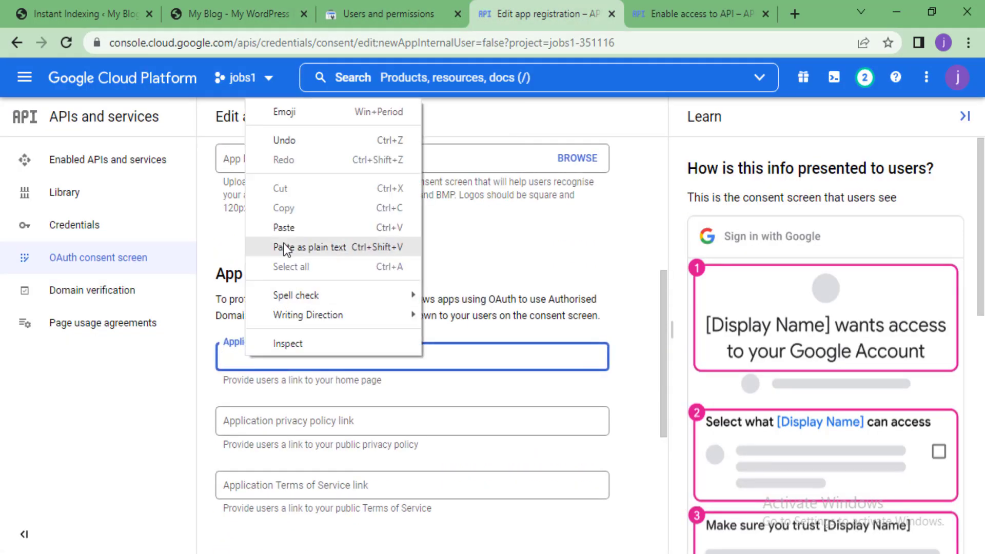
pyautogui.click(293, 224)
pyautogui.scroll(-2, 321, 331)
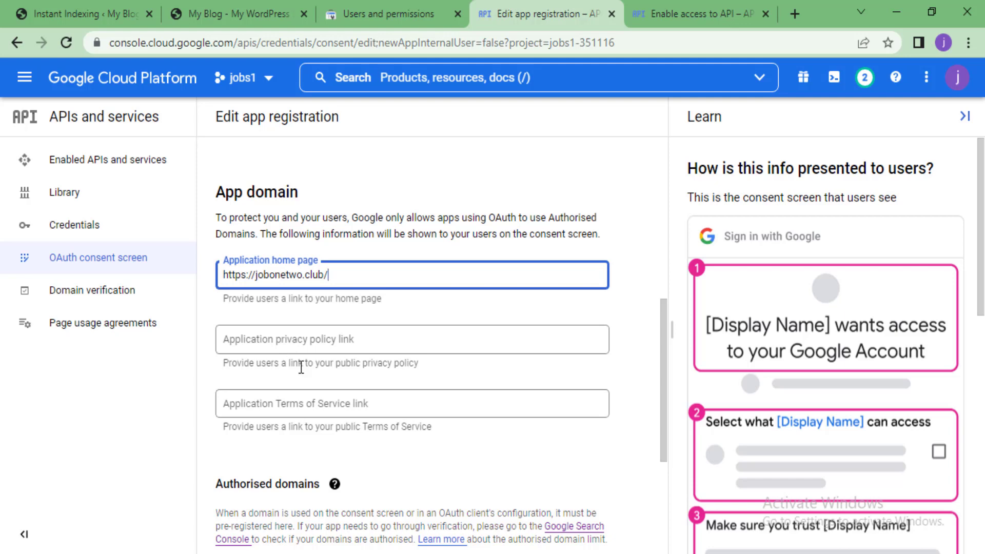
# Copy the blog's privacy-policy page address into the privacy policy link field
pyautogui.click(246, 11)
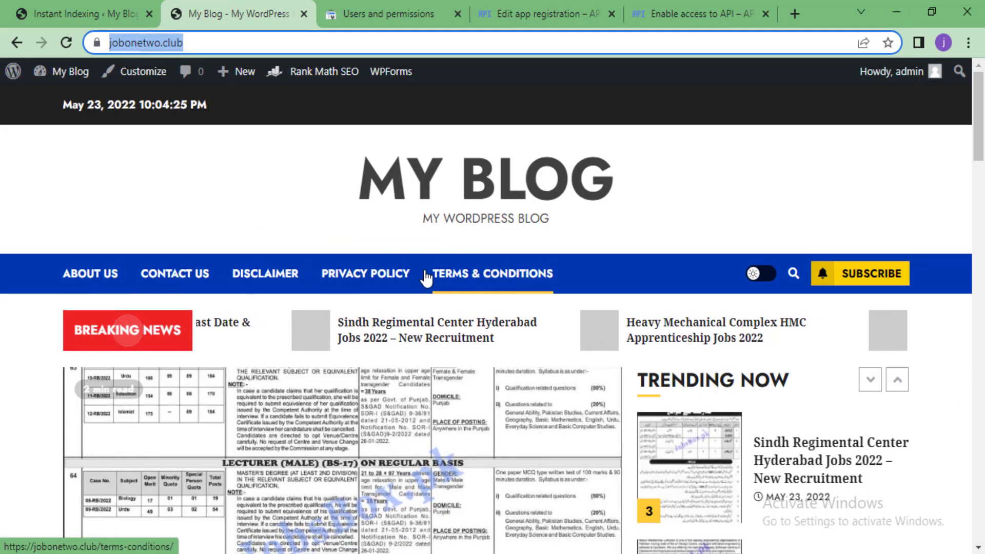
pyautogui.click(369, 275)
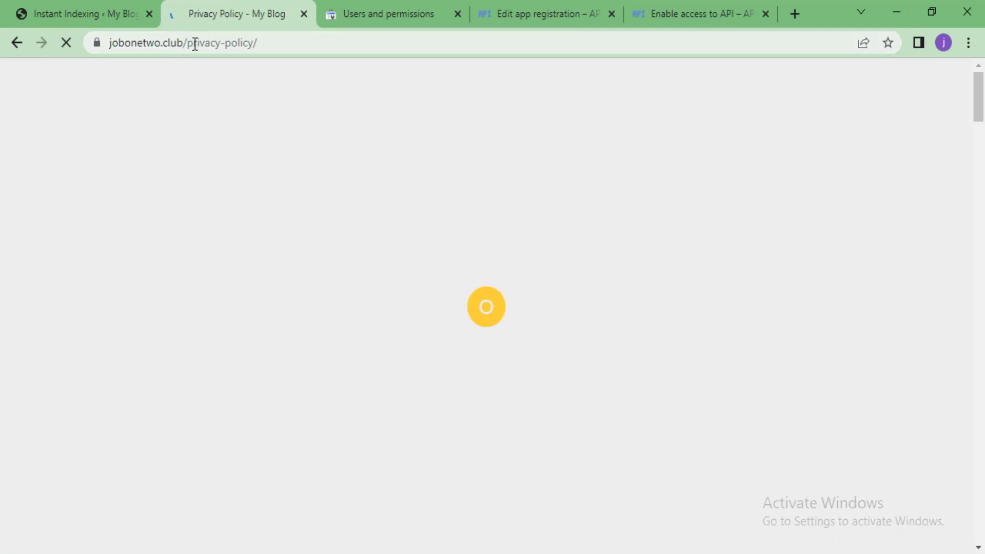
pyautogui.click(193, 44)
pyautogui.rightClick(194, 45)
pyautogui.click(239, 132)
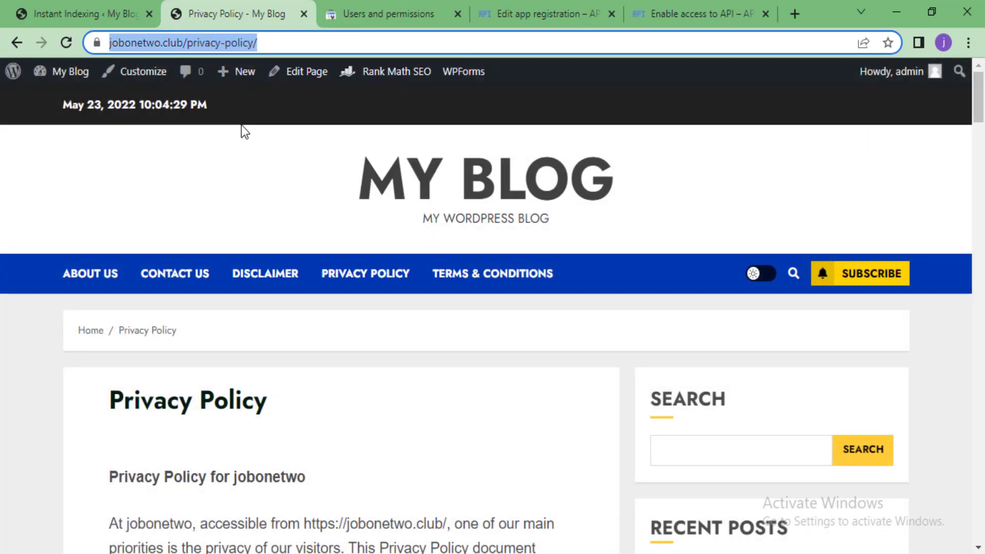
pyautogui.click(558, 3)
pyautogui.scroll(-2, 400, 288)
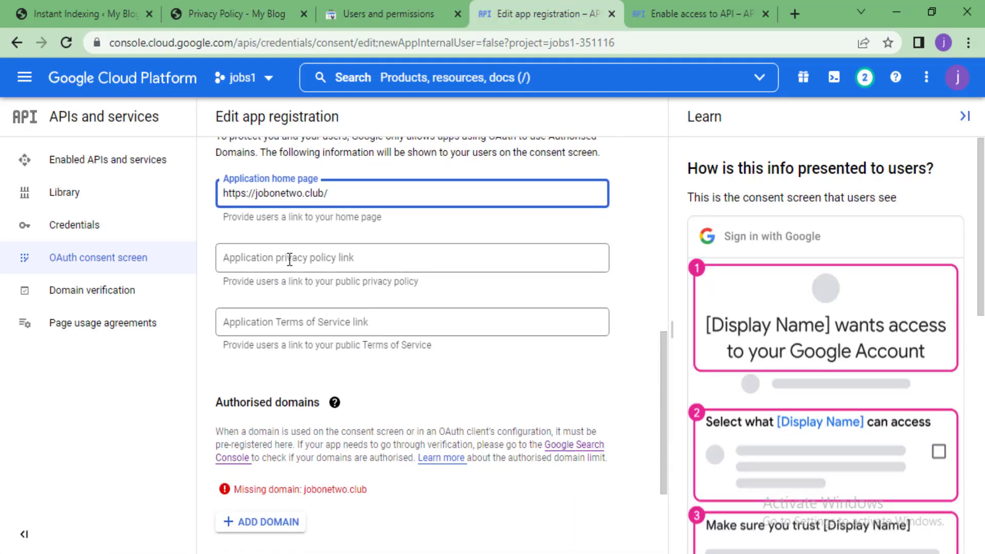
pyautogui.rightClick(290, 259)
pyautogui.click(335, 382)
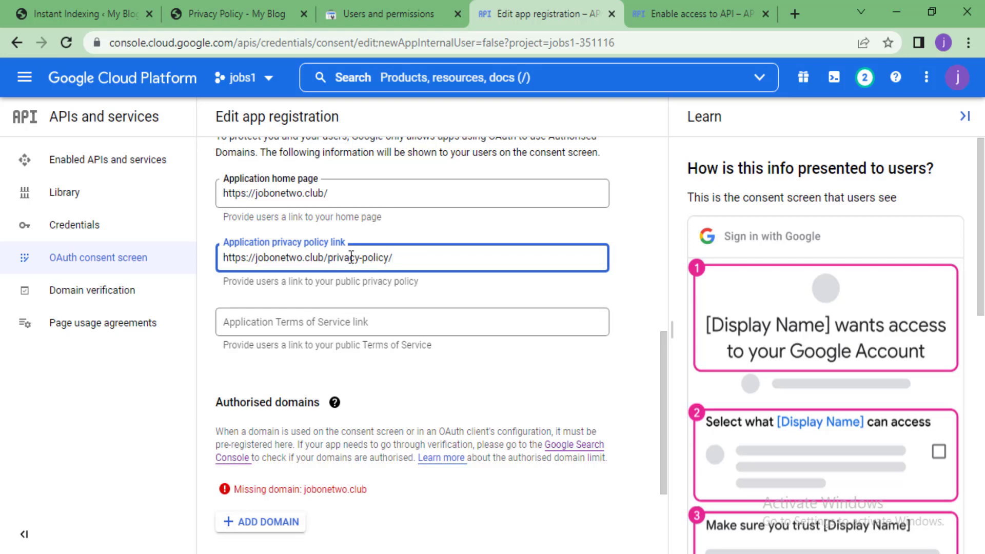
pyautogui.click(249, 12)
pyautogui.click(459, 274)
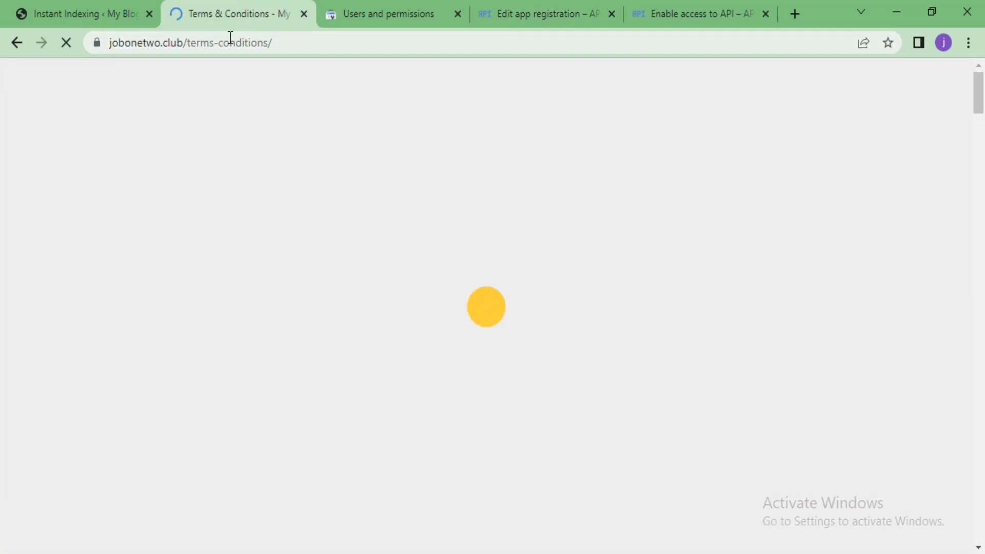
pyautogui.click(230, 41)
pyautogui.rightClick(230, 41)
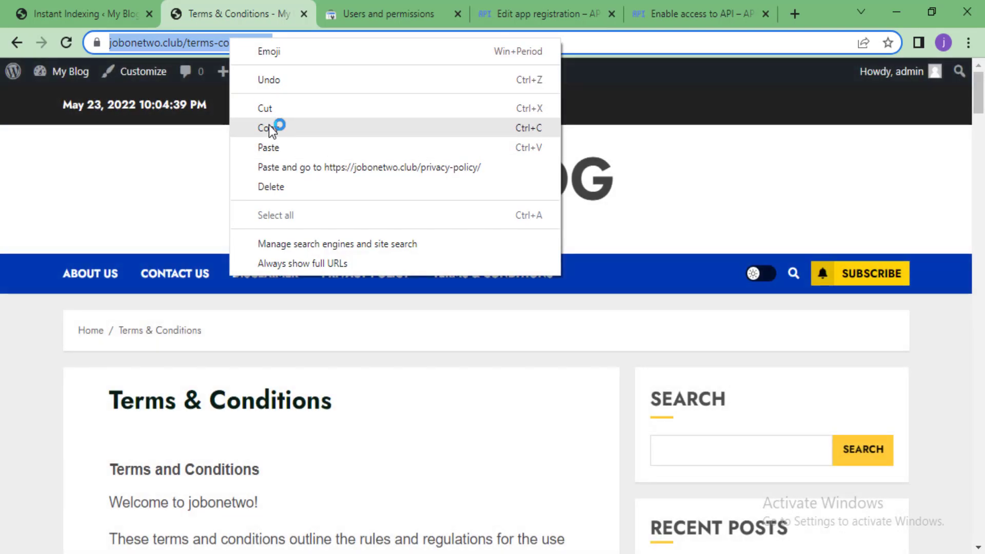
pyautogui.click(276, 126)
pyautogui.click(508, 10)
pyautogui.click(348, 314)
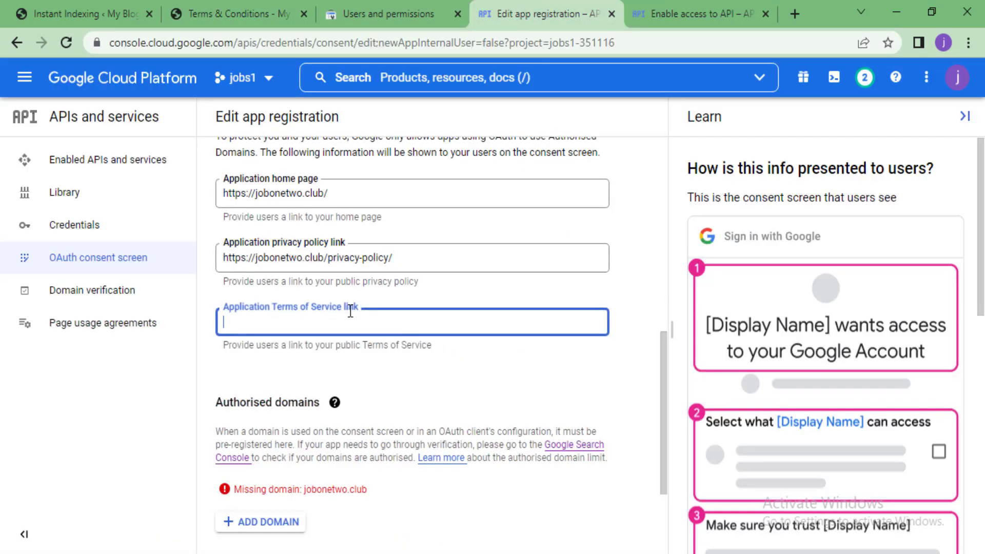
pyautogui.rightClick(348, 314)
pyautogui.click(287, 318)
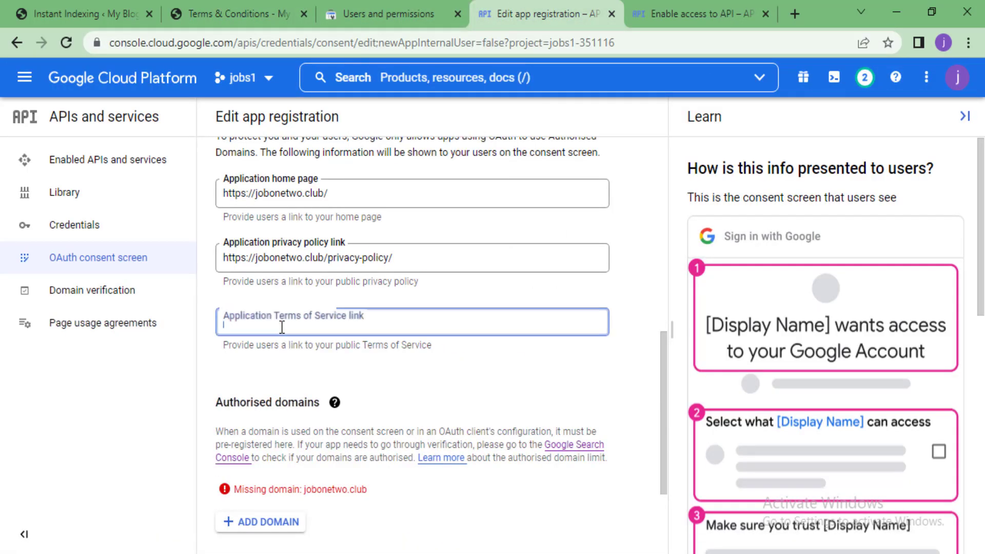
pyautogui.rightClick(282, 324)
pyautogui.click(331, 200)
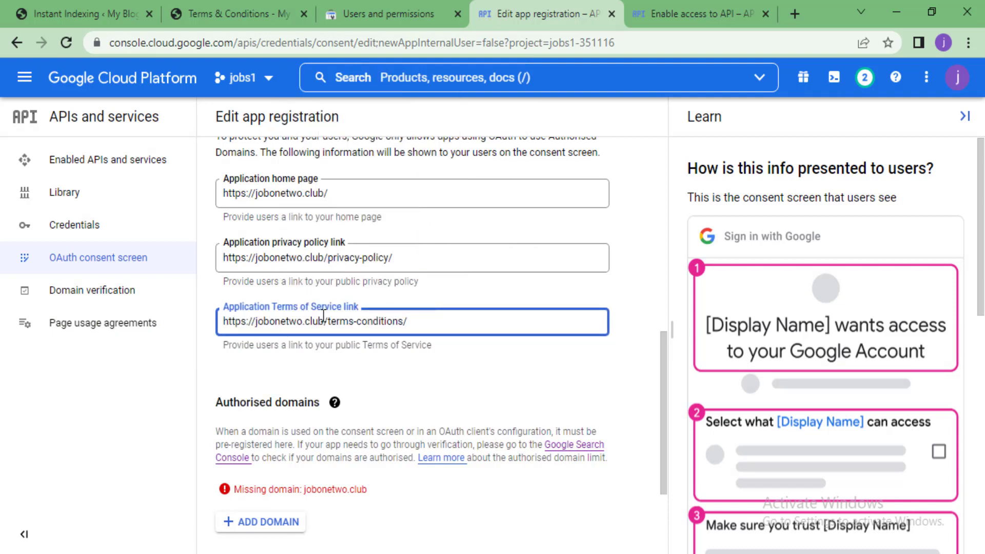
# Select the missing domain name jobonetwo.club shown in the authorised domains warning
pyautogui.scroll(2, 287, 308)
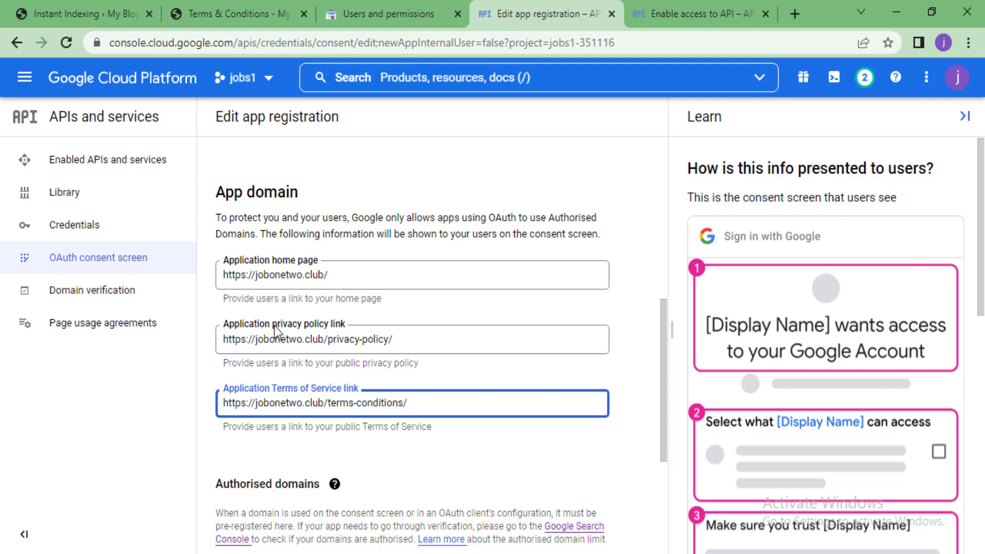
pyautogui.scroll(-3, 319, 351)
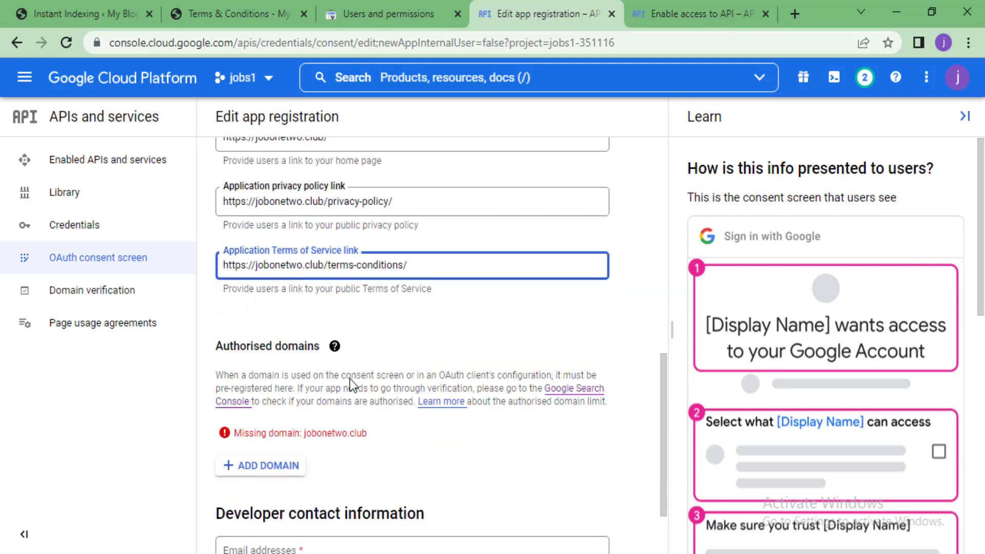
pyautogui.moveTo(367, 408); pyautogui.dragTo(304, 406)
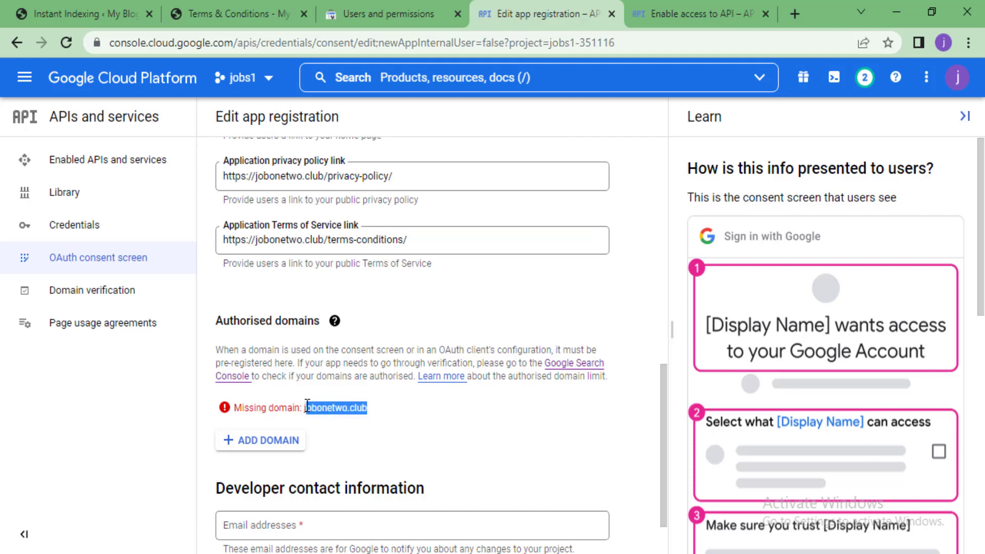
# Add jobonetwo.club as Authorised domain 1
pyautogui.rightClick(308, 408)
pyautogui.click(328, 419)
pyautogui.click(262, 441)
pyautogui.rightClick(319, 451)
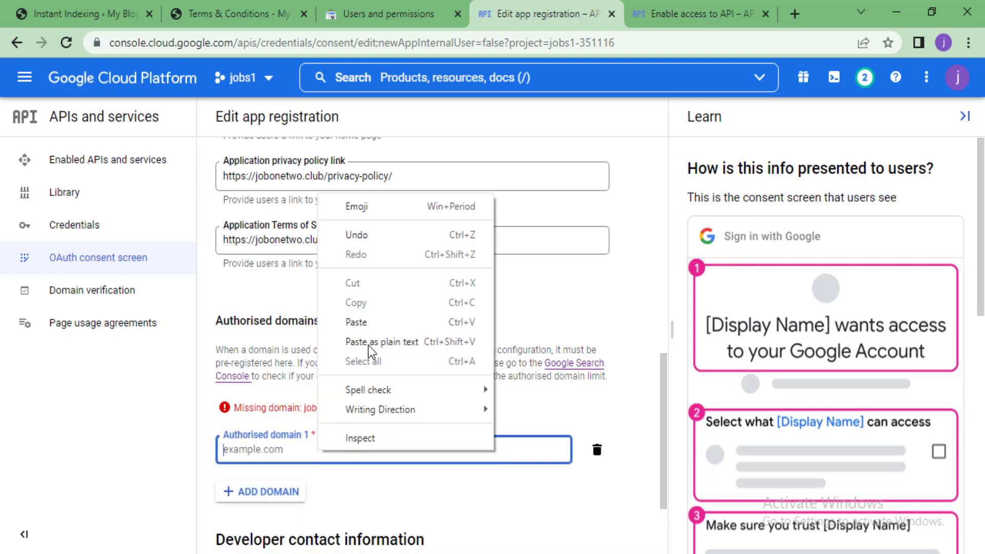
pyautogui.click(374, 341)
pyautogui.click(402, 465)
# Type the developer contact e-mail address, correcting typos along the way
pyautogui.scroll(-2, 316, 373)
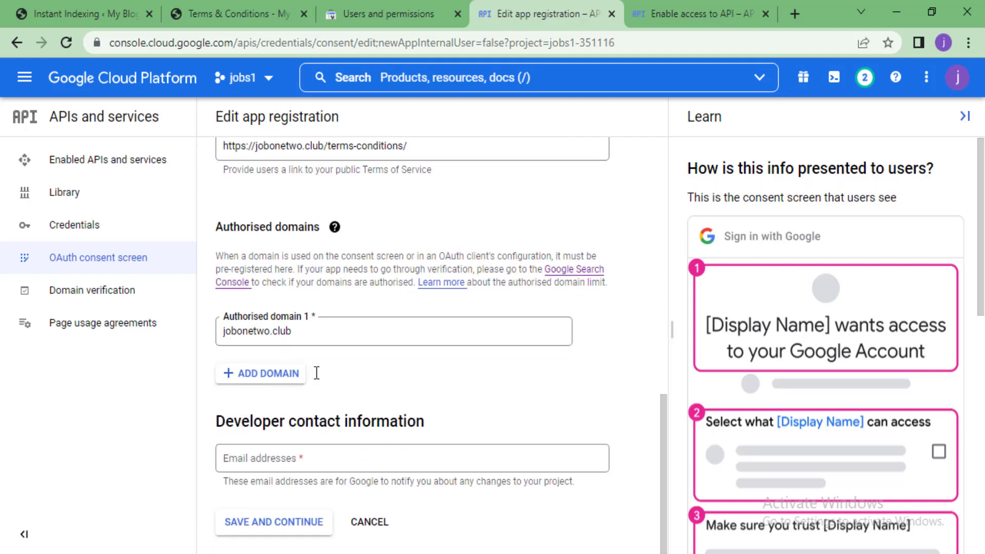
pyautogui.click(309, 456)
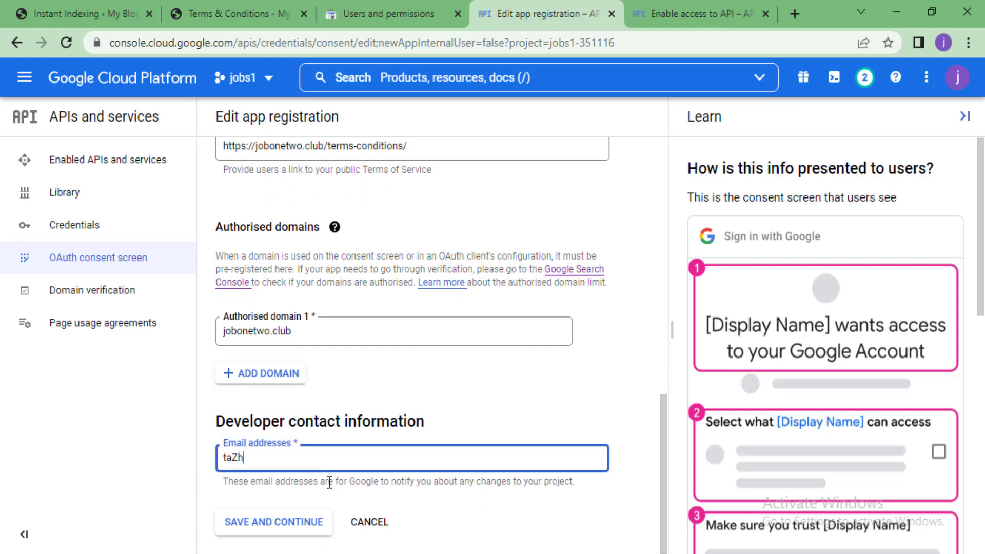
pyautogui.press('BackSpace')
pyautogui.press('BackSpace')
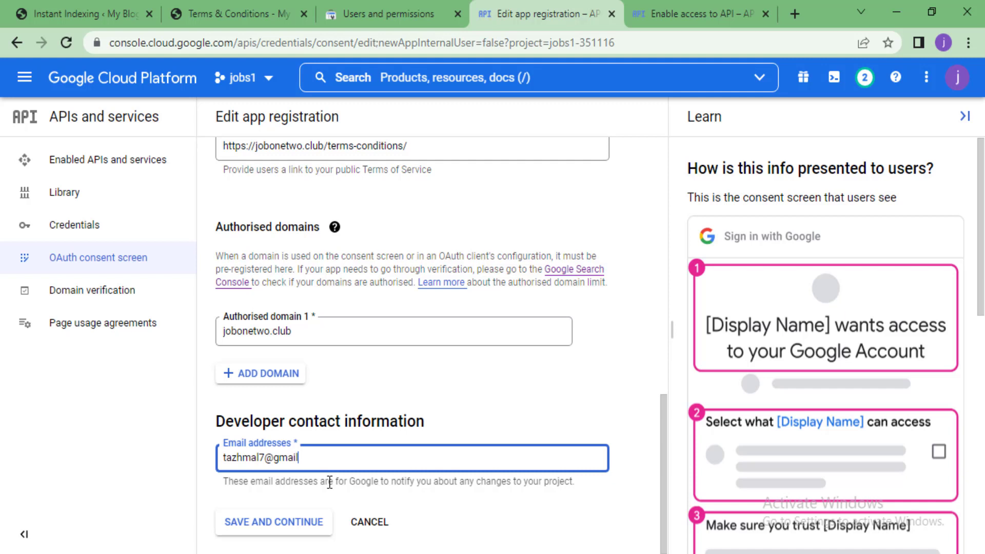
# Save the app details and continue past empty scopes and test users to the Summary
pyautogui.click(279, 523)
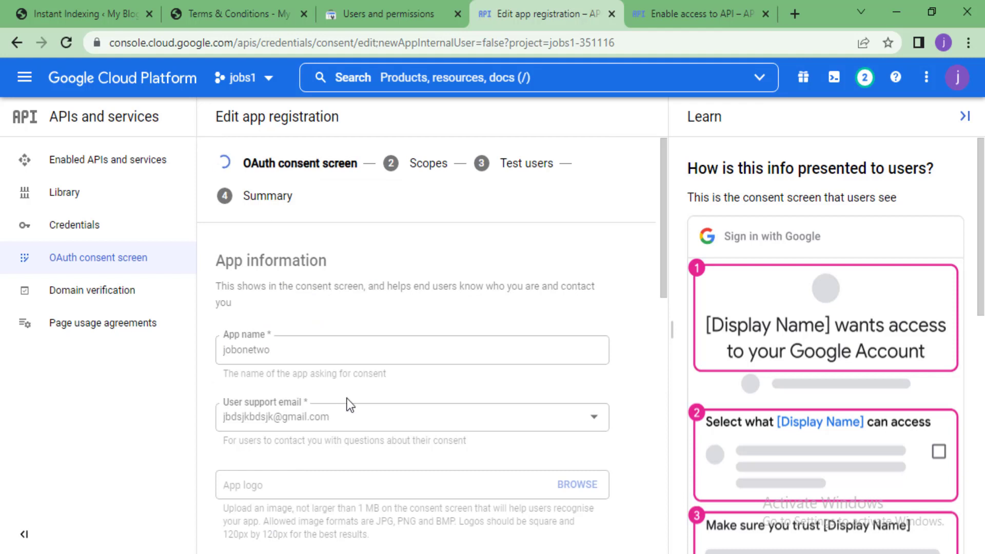
pyautogui.scroll(-5, 310, 320)
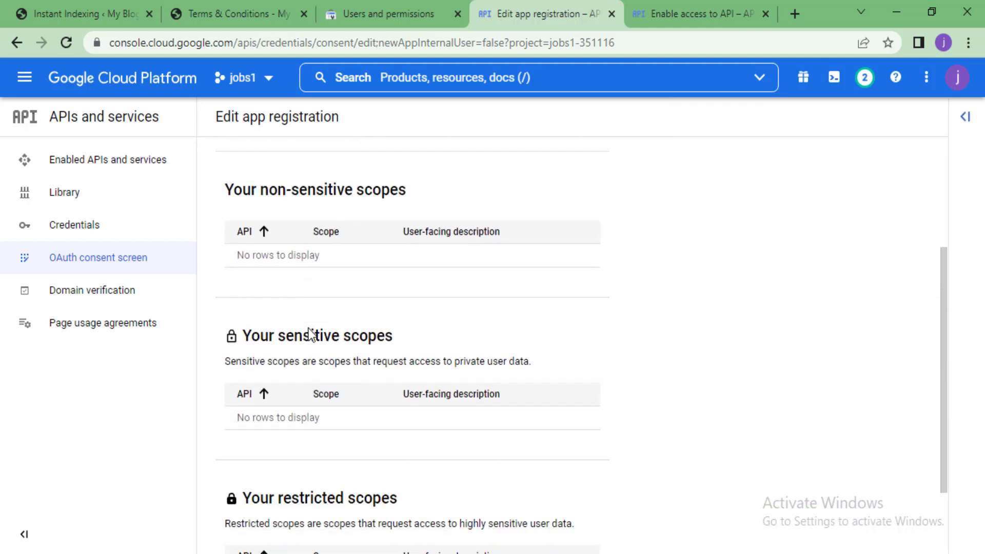
pyautogui.scroll(-1, 309, 334)
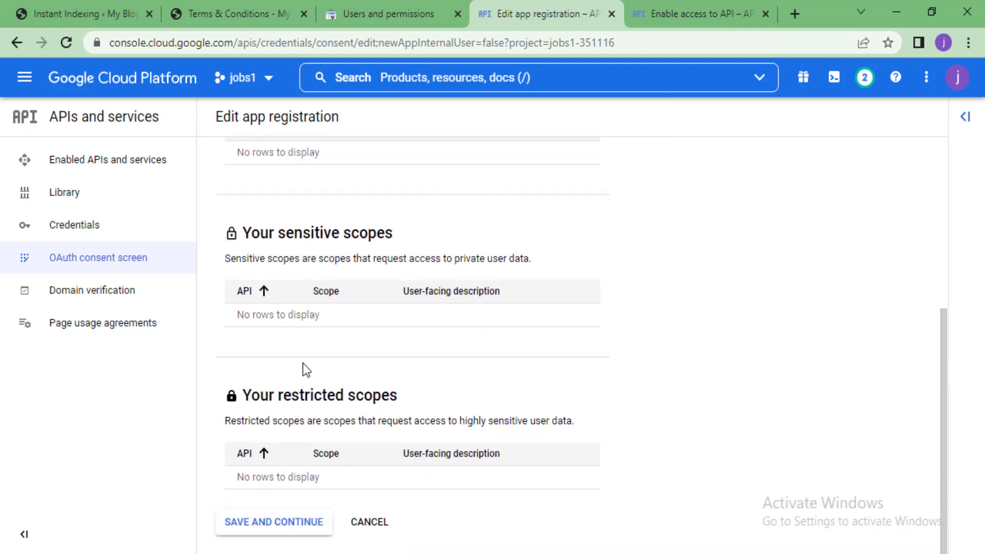
pyautogui.click(237, 526)
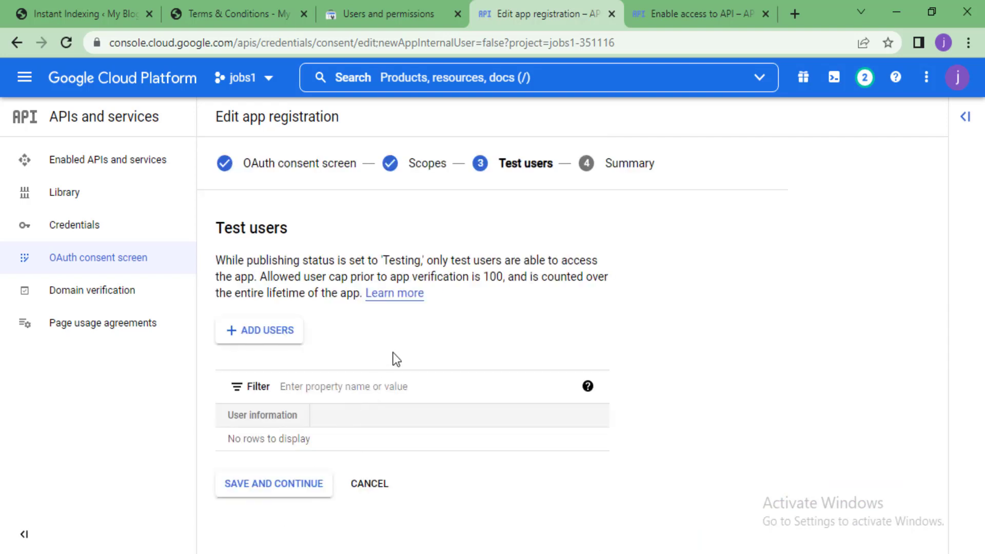
pyautogui.click(265, 493)
# Review the summary, open Domain verification, then return to the blog's Instant Indexing settings
pyautogui.scroll(-10, 337, 380)
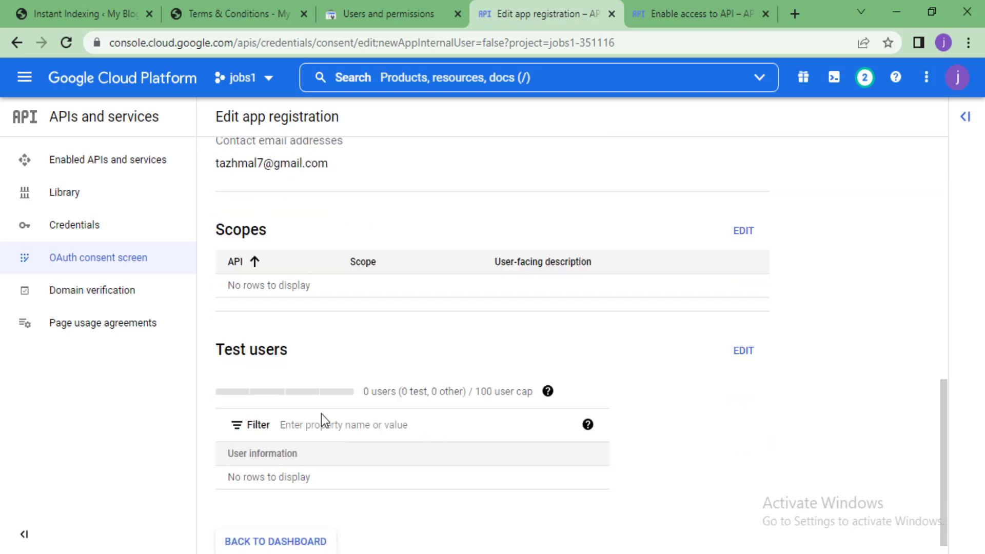
pyautogui.scroll(8, 322, 414)
pyautogui.scroll(2, 322, 413)
pyautogui.scroll(-10, 322, 413)
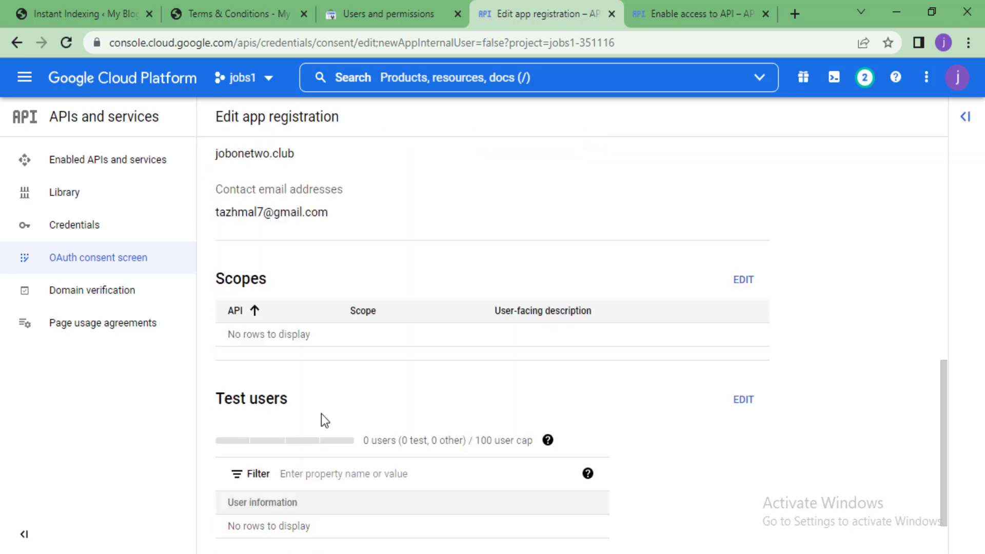
pyautogui.scroll(10, 321, 414)
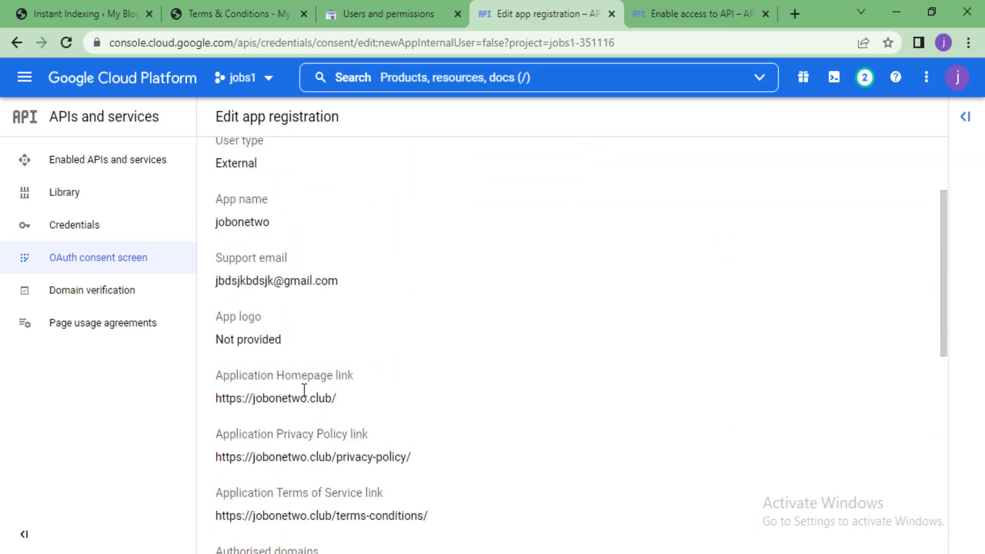
pyautogui.click(100, 296)
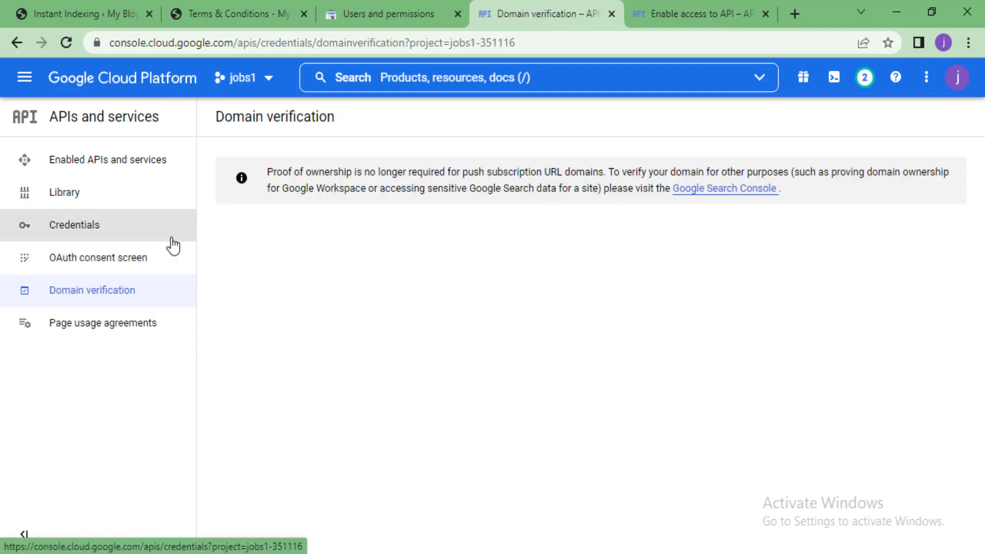
pyautogui.click(87, 6)
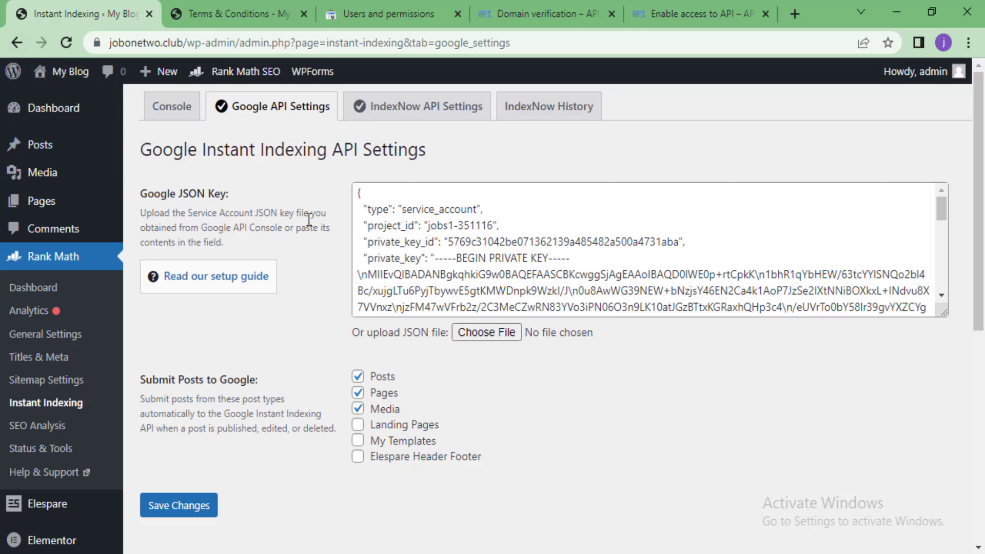
pyautogui.click(188, 508)
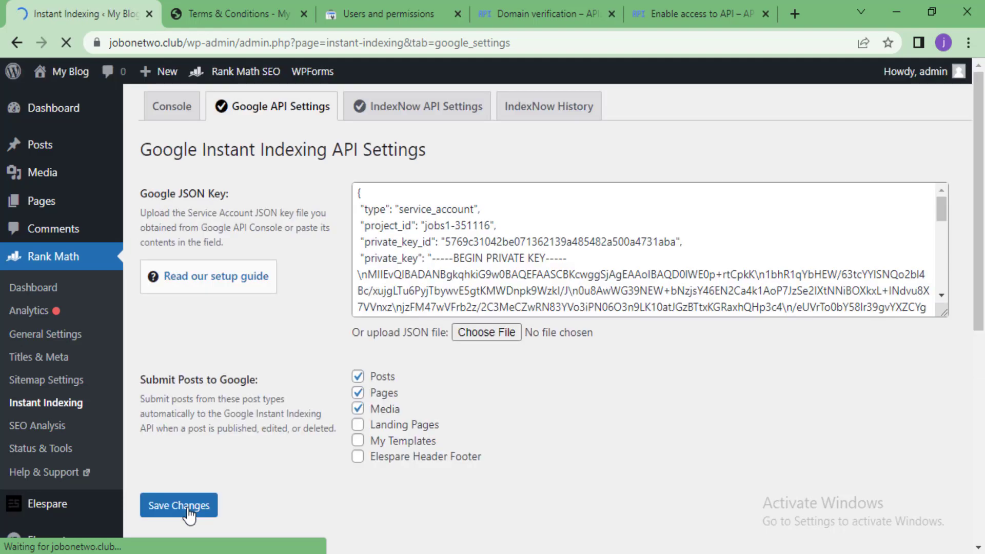
pyautogui.click(180, 120)
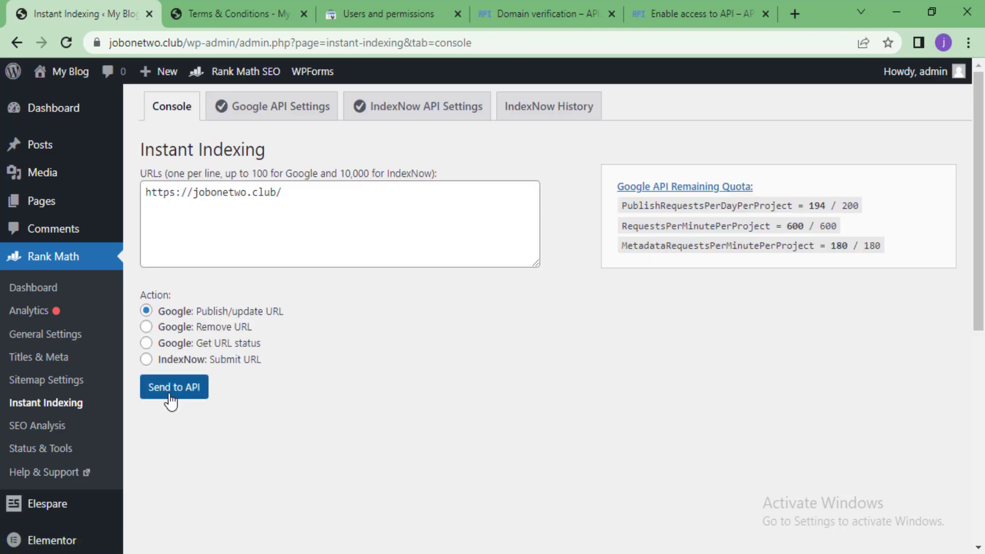
pyautogui.click(166, 395)
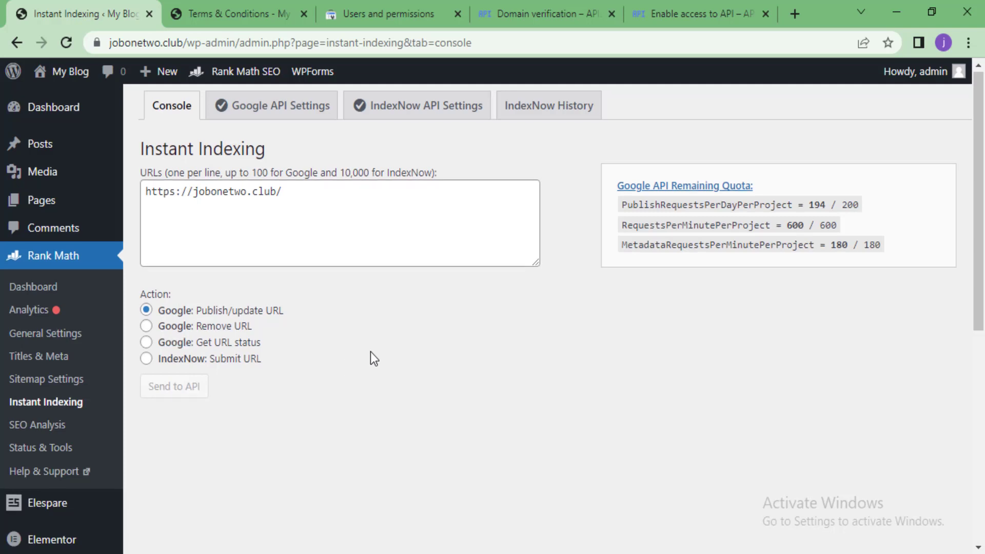
pyautogui.scroll(-3, 370, 354)
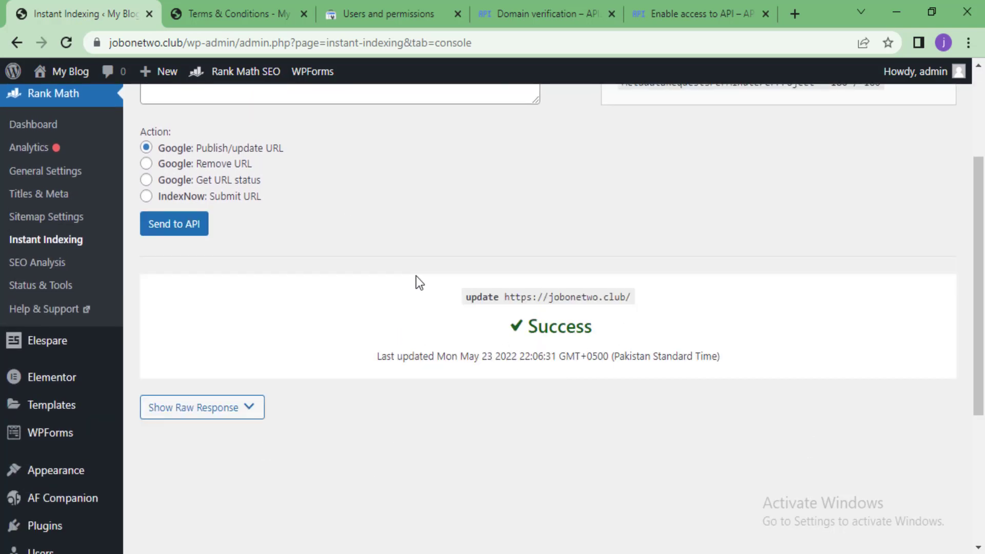
pyautogui.scroll(2, 497, 364)
pyautogui.scroll(-3, 507, 363)
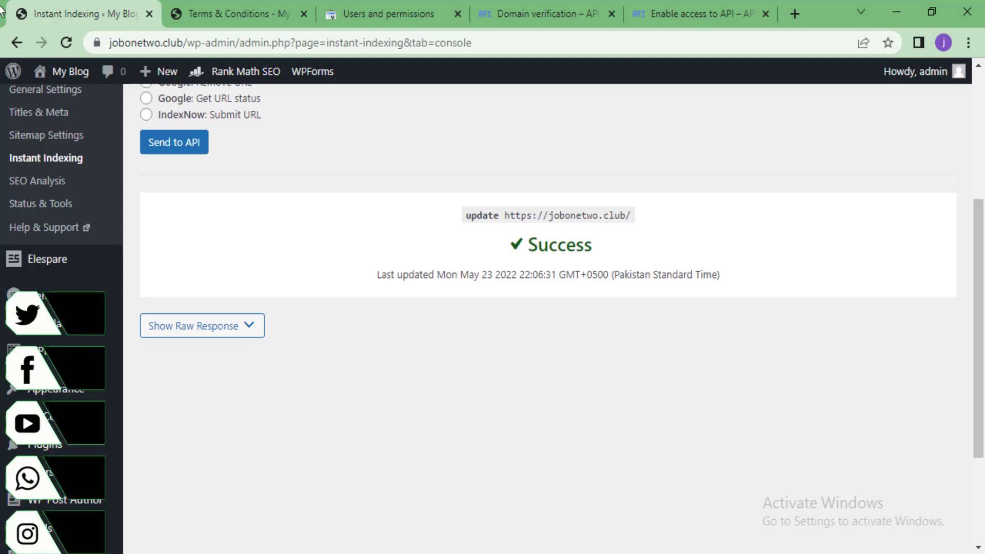
pyautogui.scroll(5, 232, 293)
pyautogui.scroll(-3, 260, 306)
pyautogui.scroll(3, 383, 420)
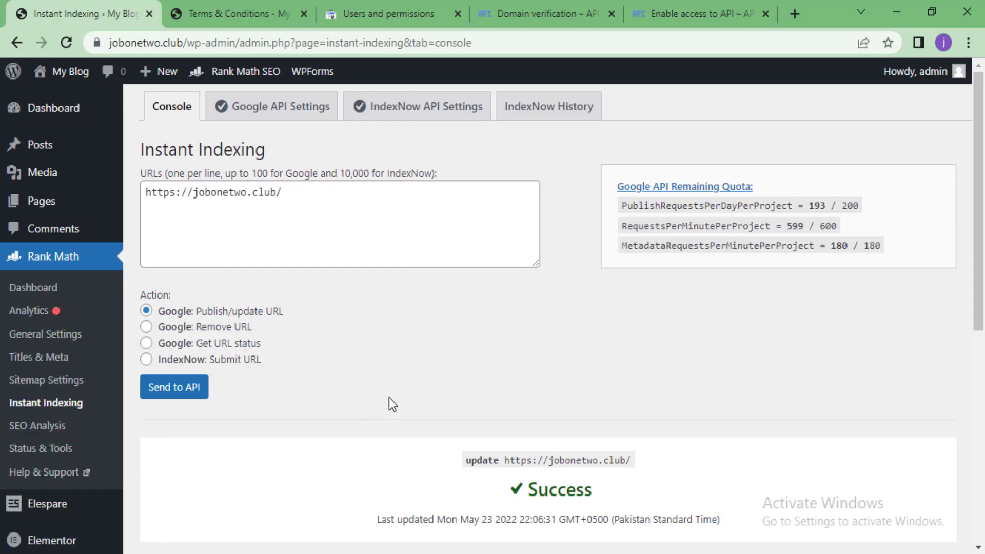
pyautogui.scroll(-3, 390, 398)
pyautogui.scroll(3, 390, 398)
pyautogui.scroll(-2, 303, 340)
pyautogui.scroll(2, 304, 339)
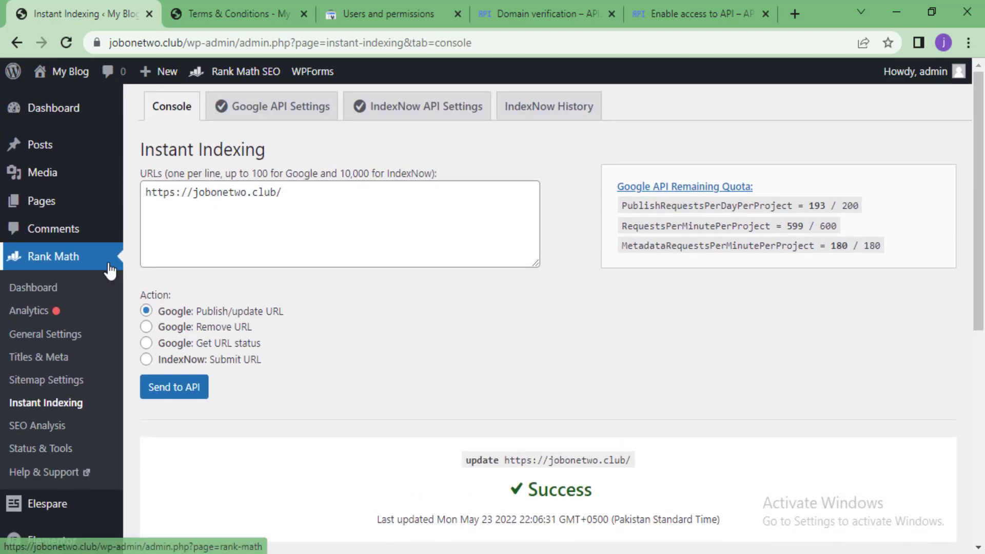
# Open Posts > All Posts to view the four published job posts and their SEO scores
pyautogui.moveTo(104, 148)
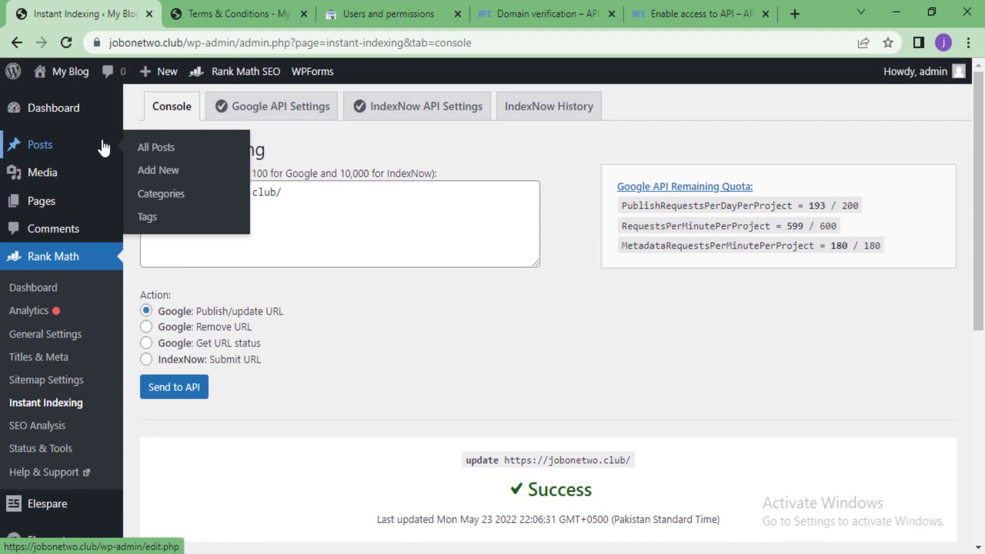
pyautogui.click(155, 147)
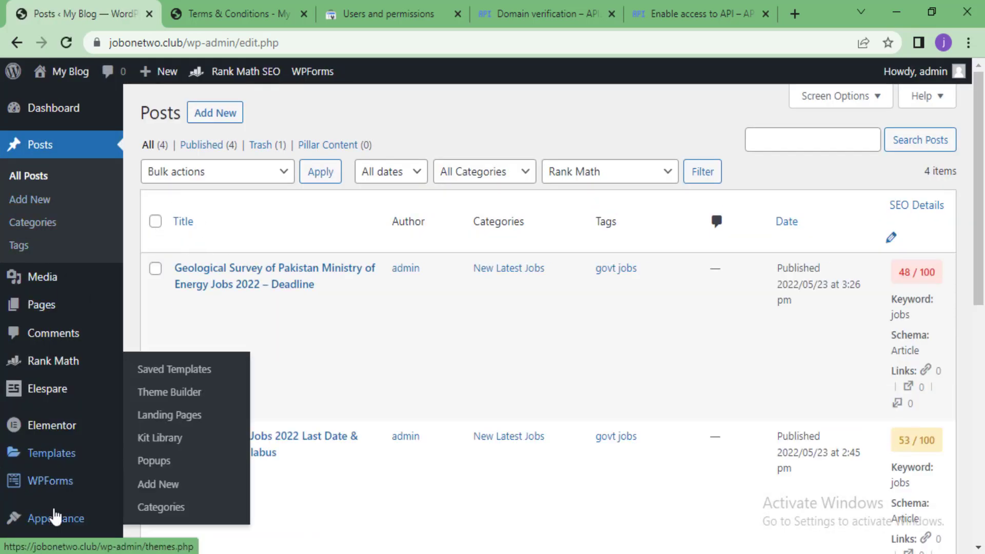
pyautogui.scroll(-2, 61, 264)
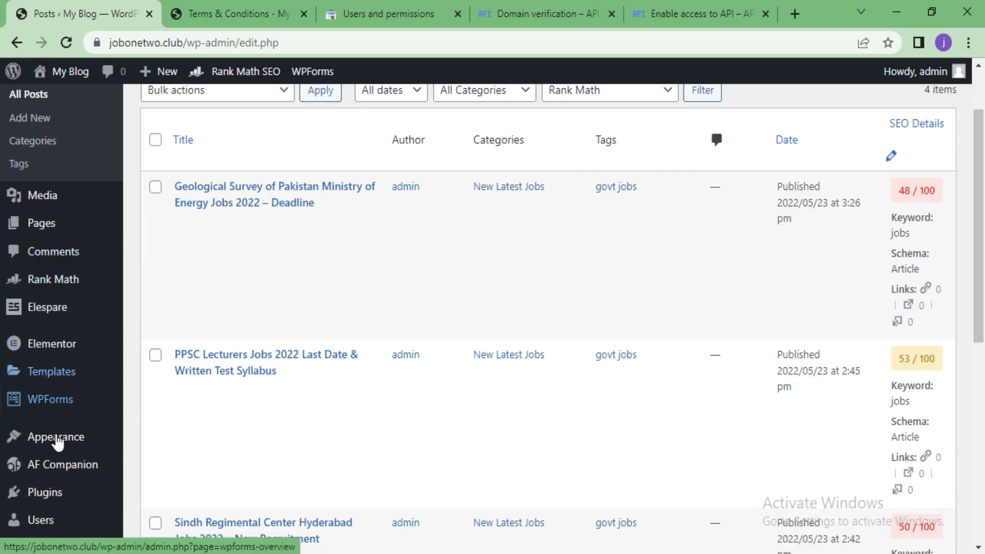
pyautogui.scroll(2, 31, 231)
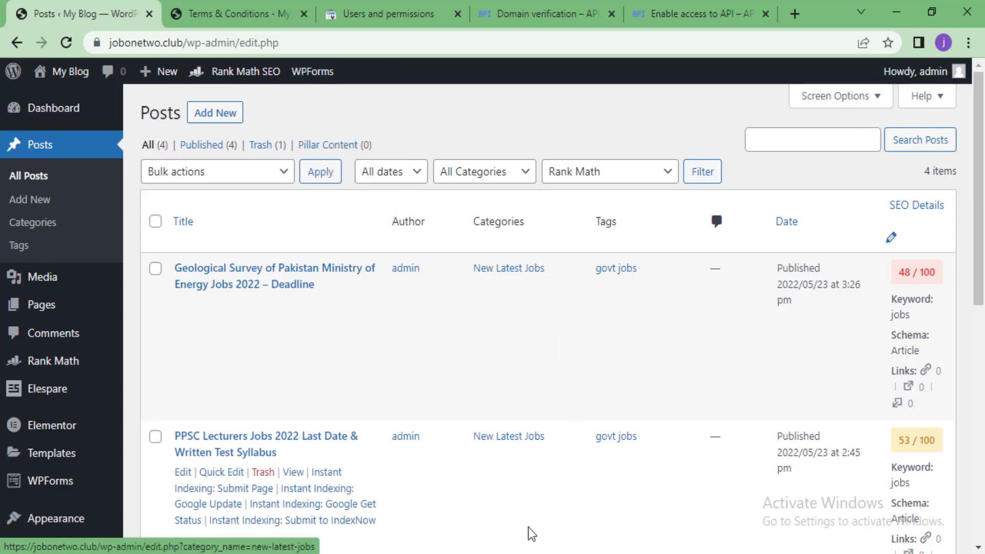
pyautogui.moveTo(536, 553)
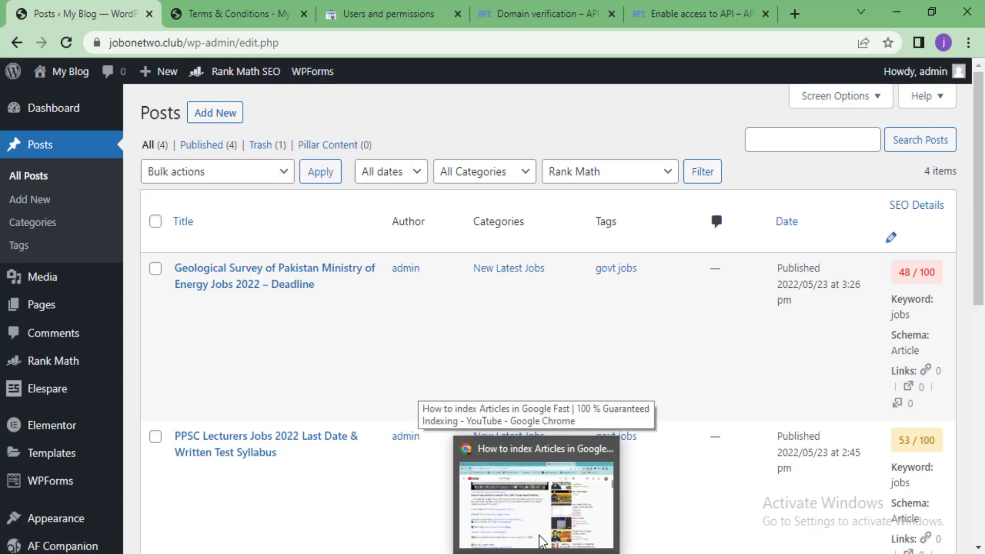